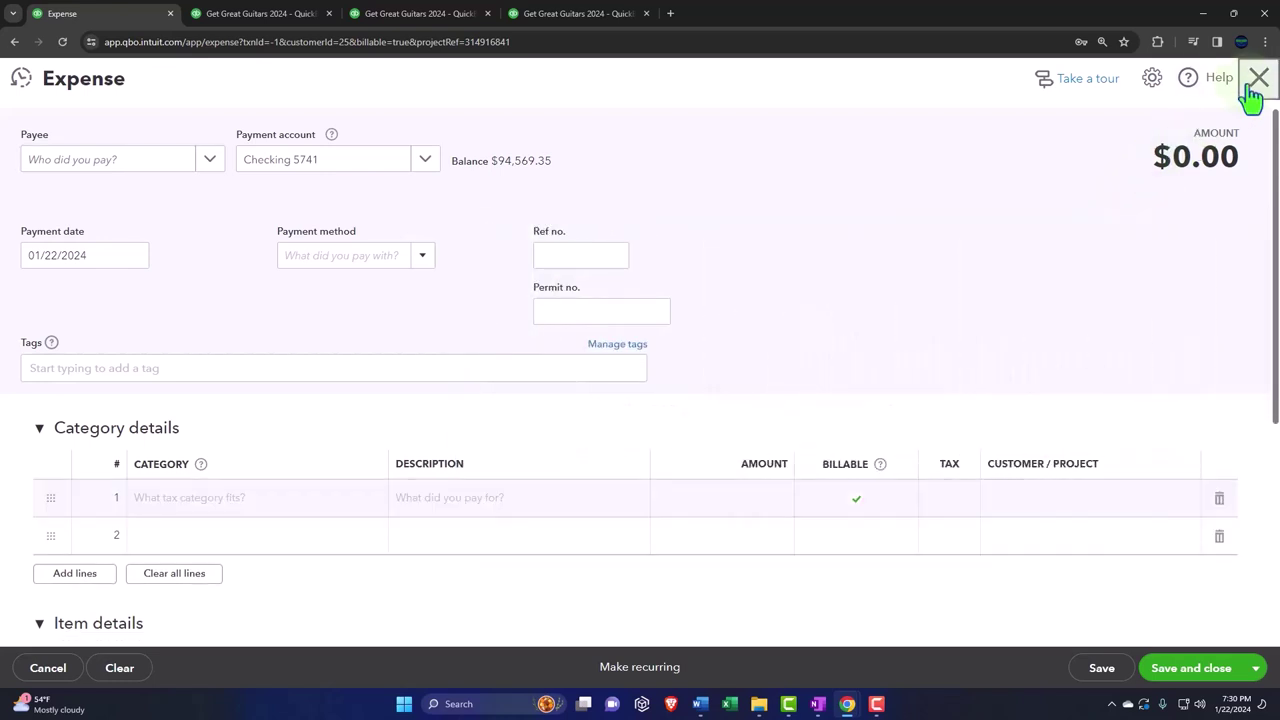
# - Close the blank expense without saving and return to Jones Guitars' Project 1 page
pyautogui.click(1258, 78)
pyautogui.click(740, 412)
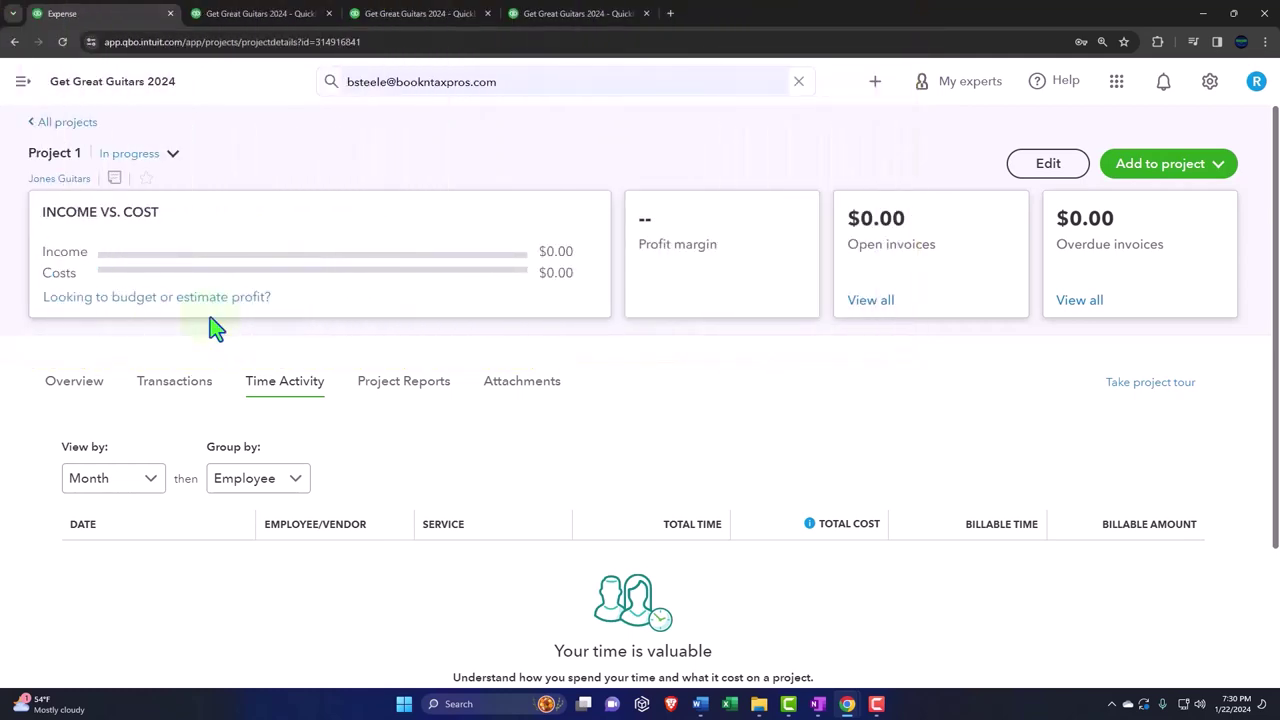
# - Rerun the January 2024 Profit and Loss report with Display columns by set to Customers
pyautogui.click(1030, 25)
pyautogui.click(790, 28)
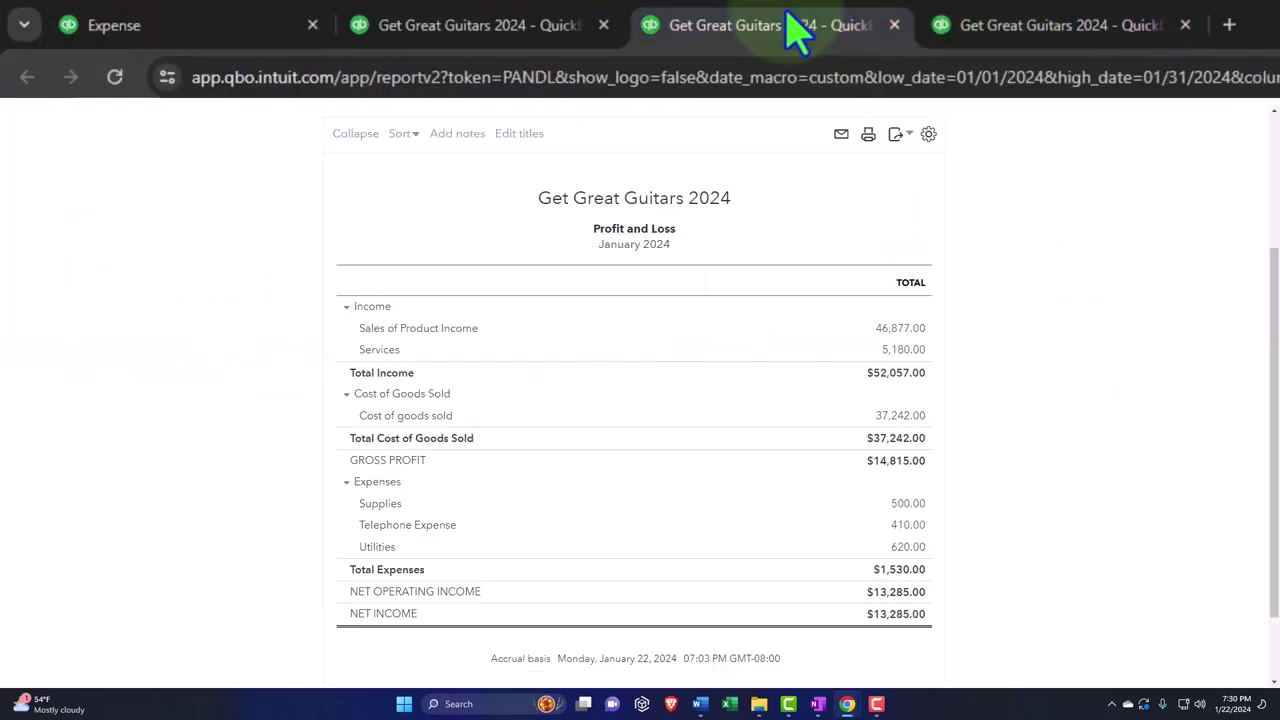
pyautogui.scroll(3, 295, 268)
pyautogui.click(768, 266)
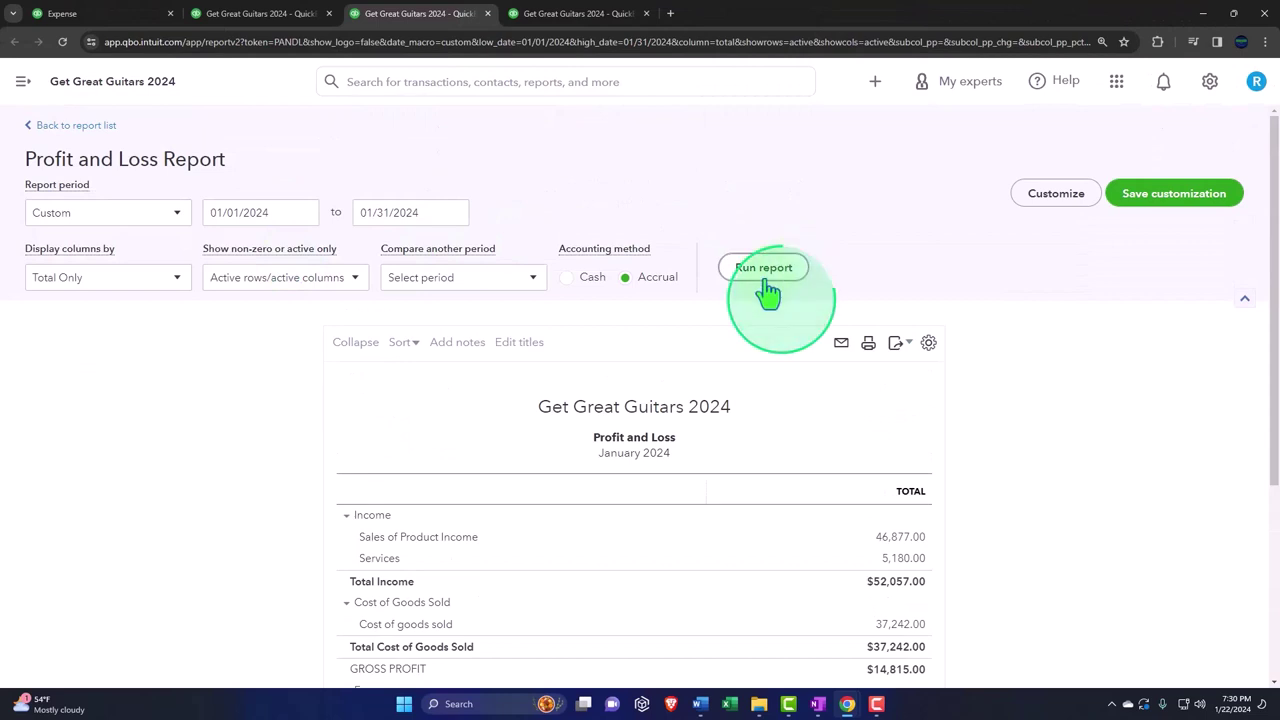
pyautogui.scroll(-3, 455, 388)
pyautogui.scroll(3, 254, 429)
pyautogui.click(106, 280)
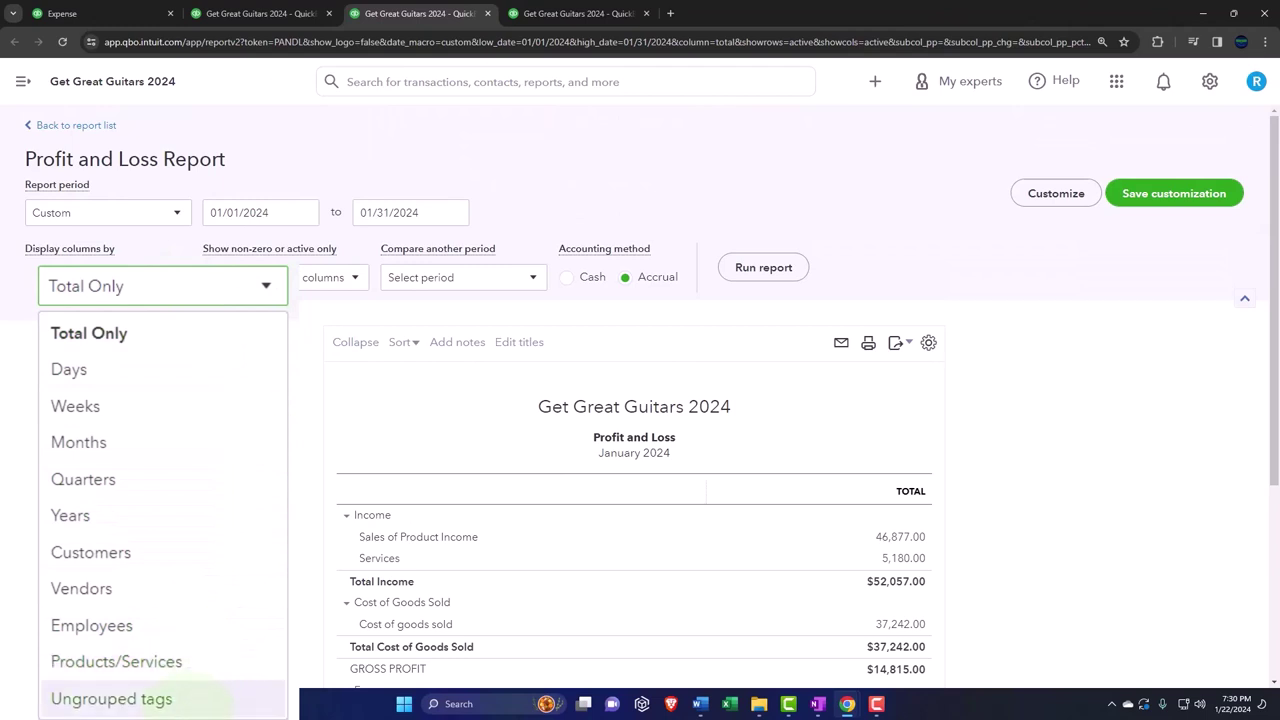
pyautogui.click(108, 556)
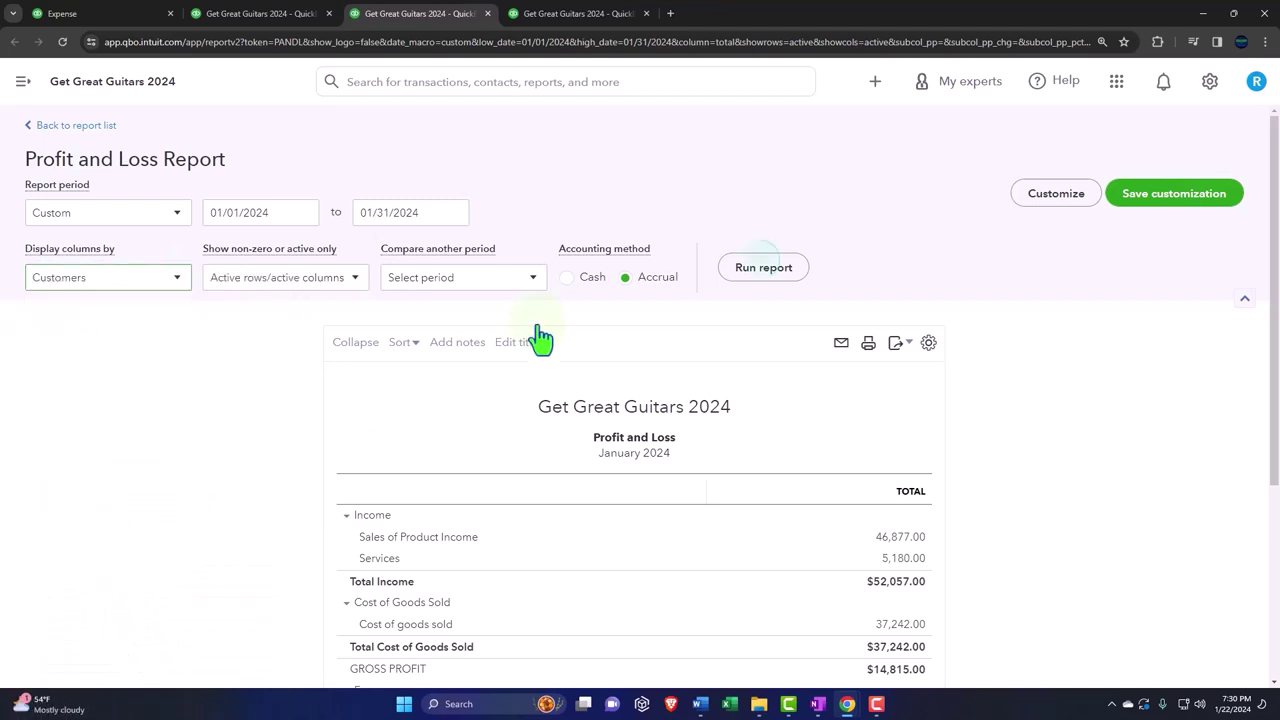
pyautogui.click(763, 267)
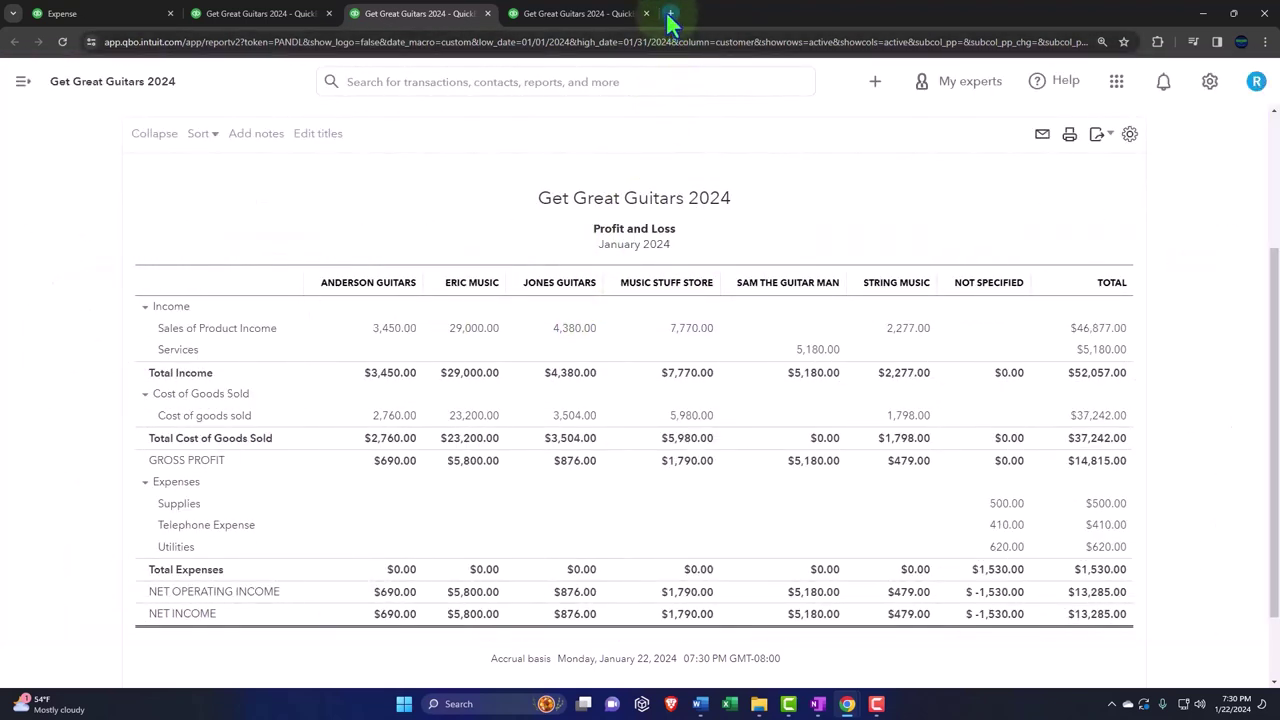
# - Duplicate the Trial Balance report into a new browser tab
pyautogui.click(568, 14)
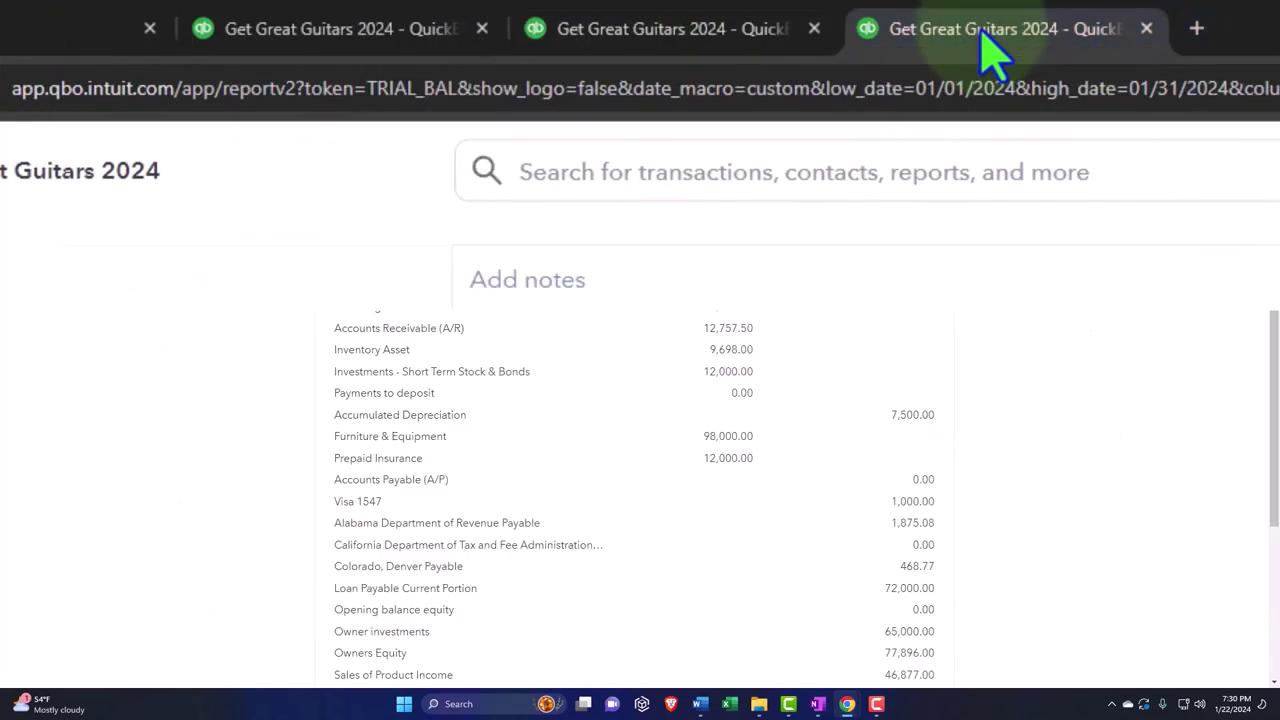
pyautogui.rightClick(568, 23)
pyautogui.click(1029, 280)
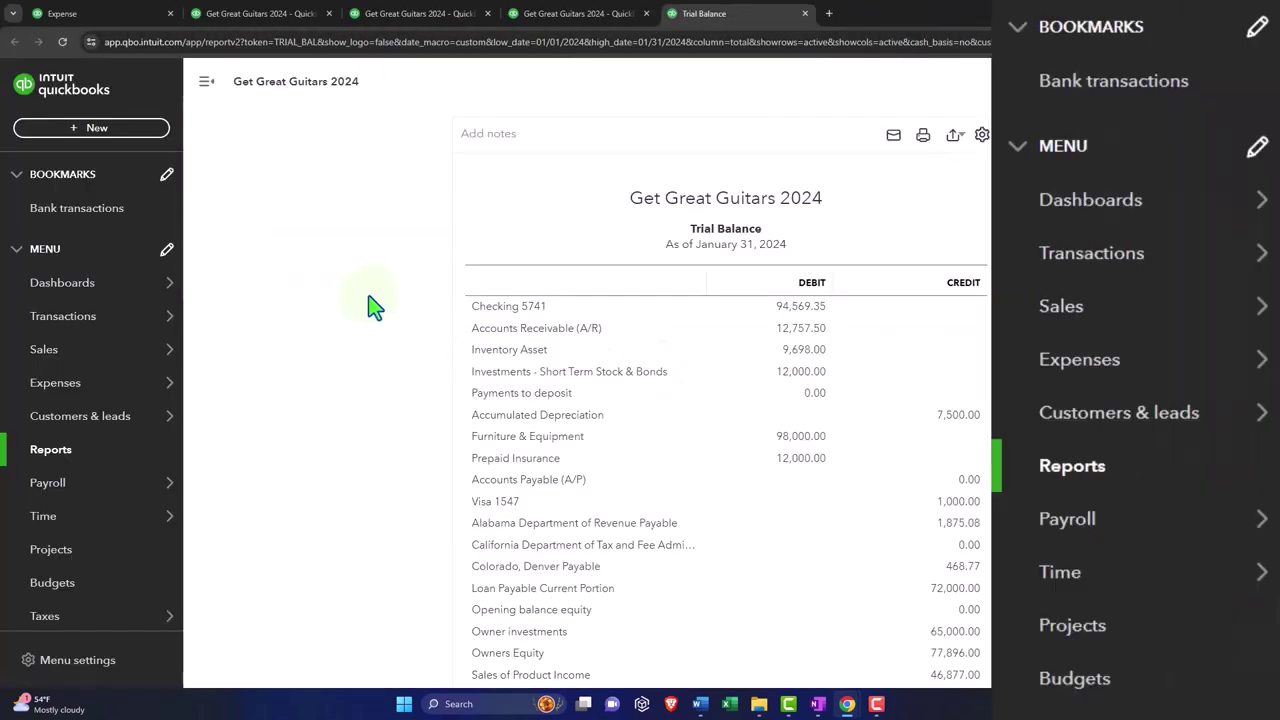
# - In Reports, search 'proje' and open the Project Profitability Summary report
pyautogui.click(50, 451)
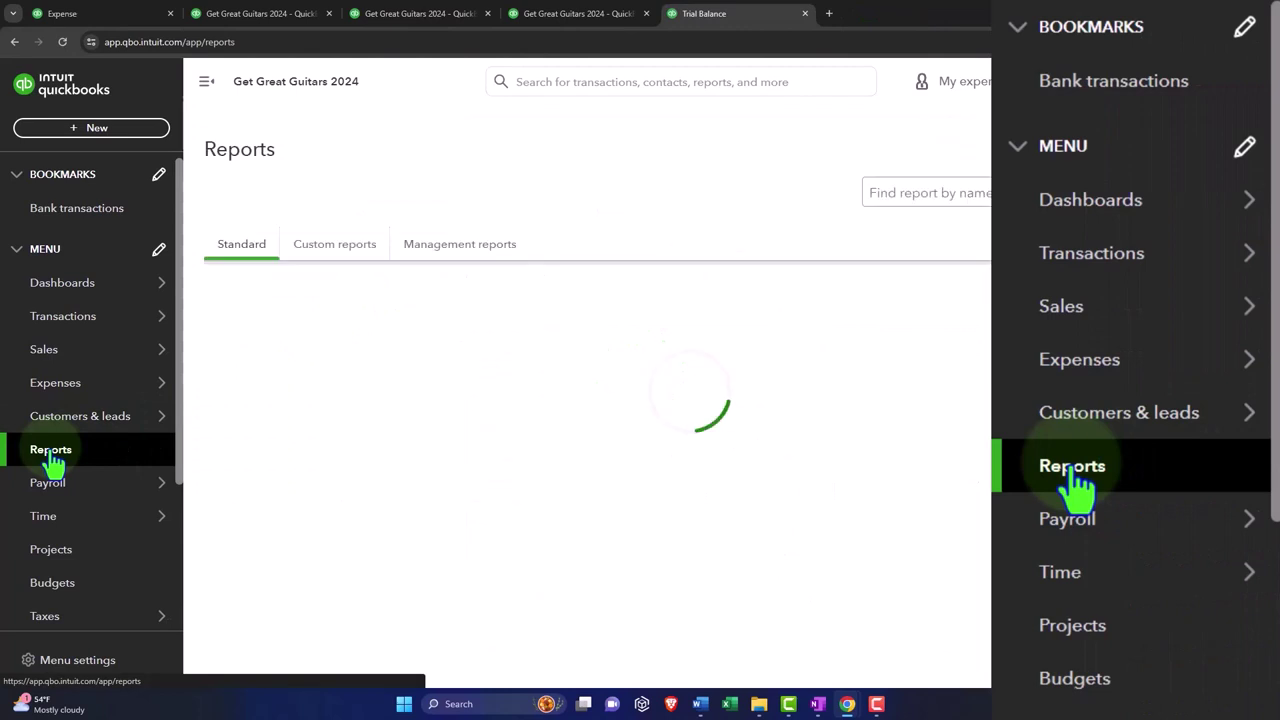
pyautogui.click(206, 81)
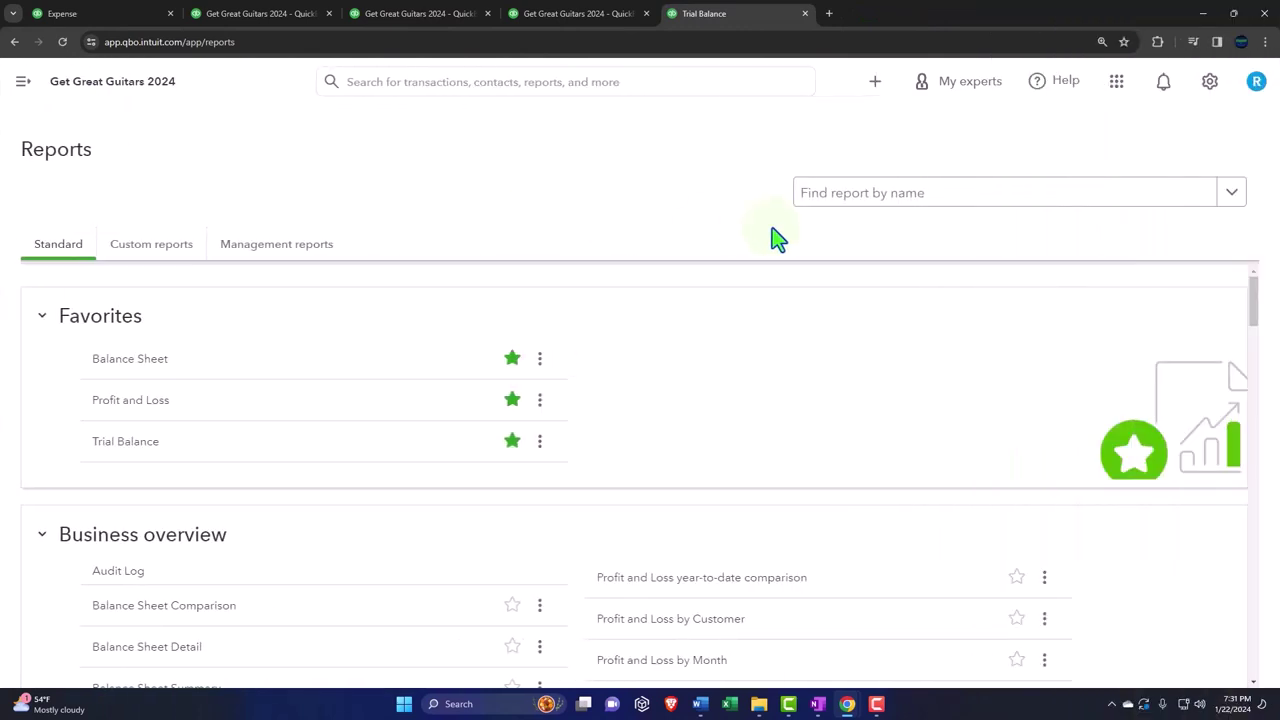
pyautogui.click(862, 198)
pyautogui.write('proje')
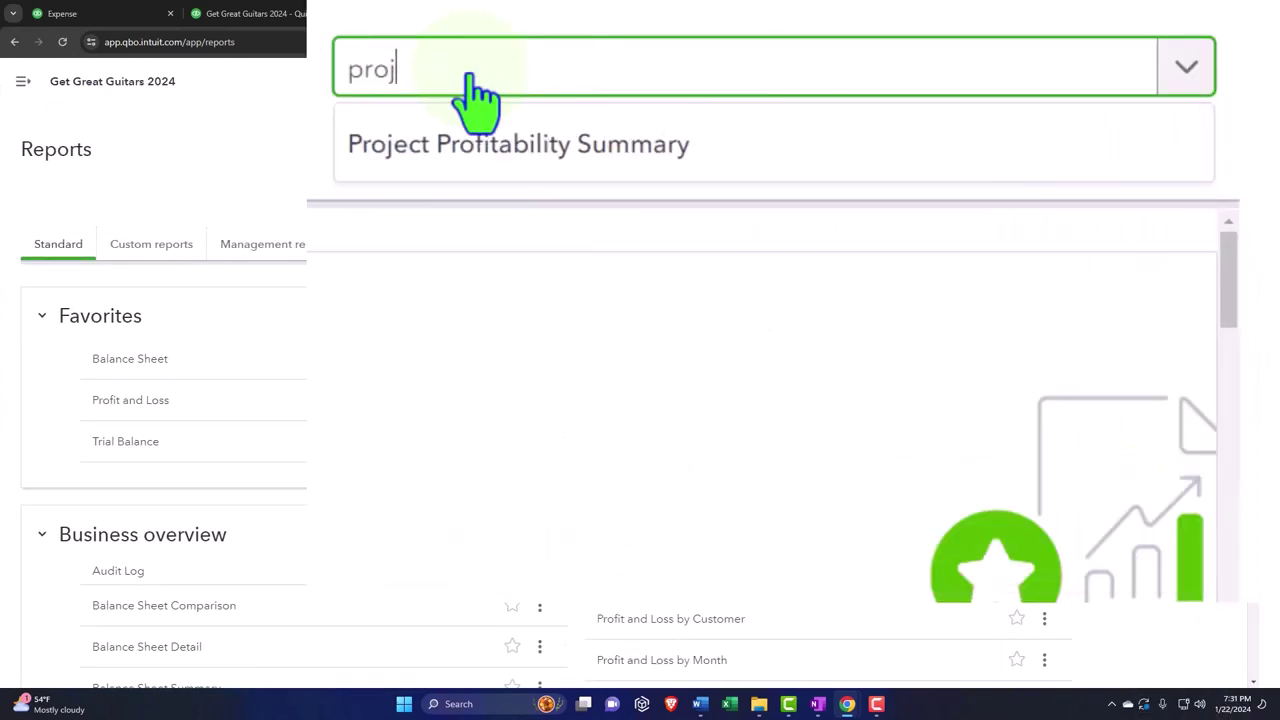
pyautogui.click(872, 236)
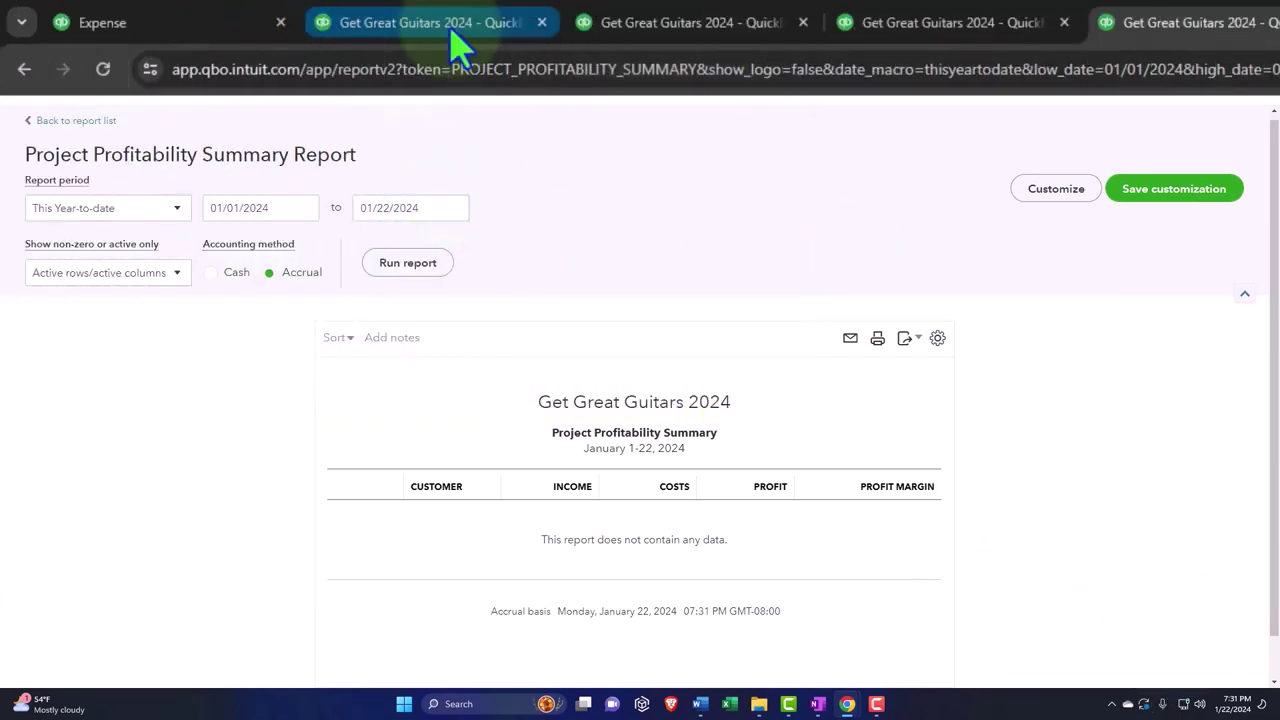
# - Clear the Project 1 page's search box, then return to the Project Profitability Summary
pyautogui.click(452, 42)
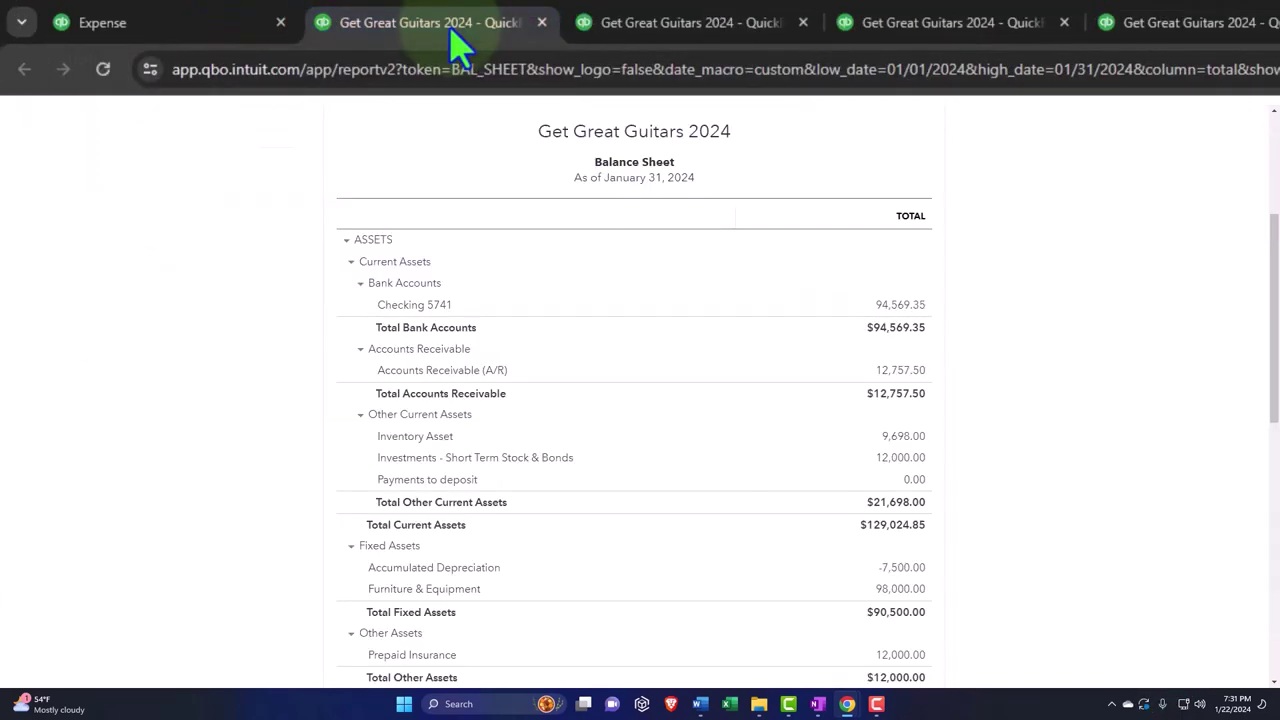
pyautogui.click(223, 38)
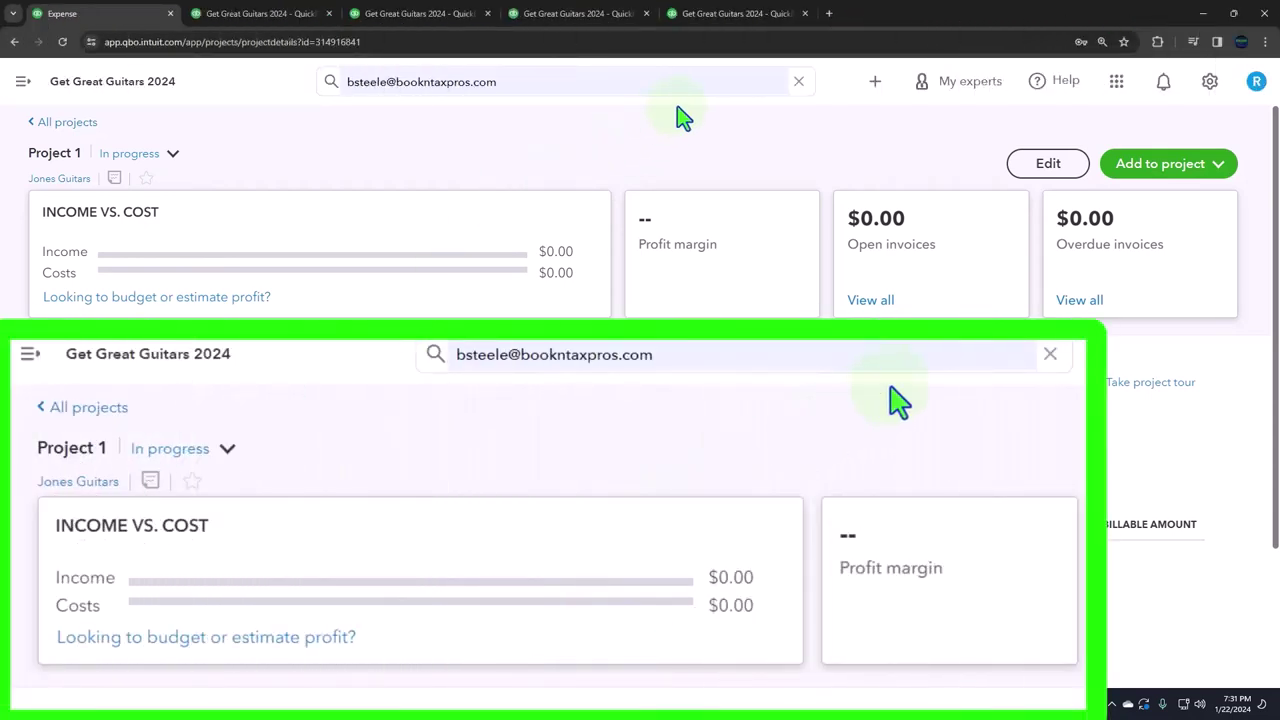
pyautogui.click(677, 107)
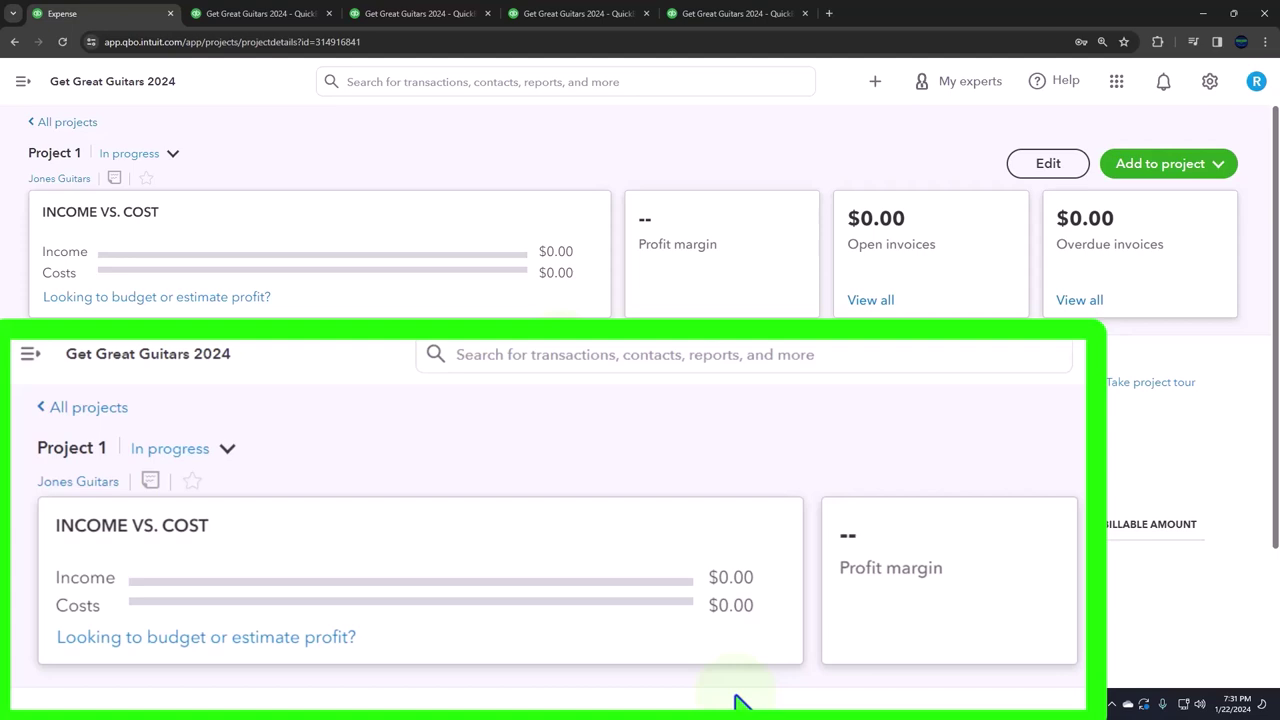
pyautogui.click(752, 14)
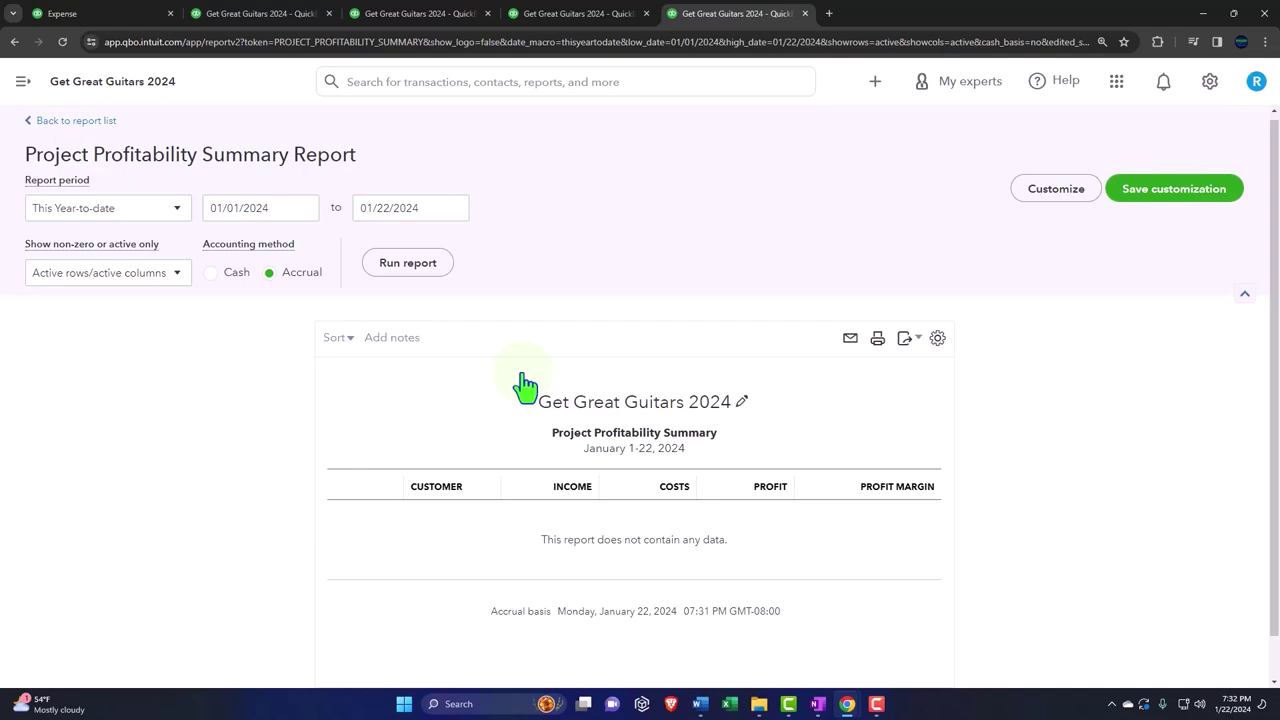
# - Switch back to the Expense browser tab showing Jones Guitars' Project 1 details
pyautogui.click(125, 25)
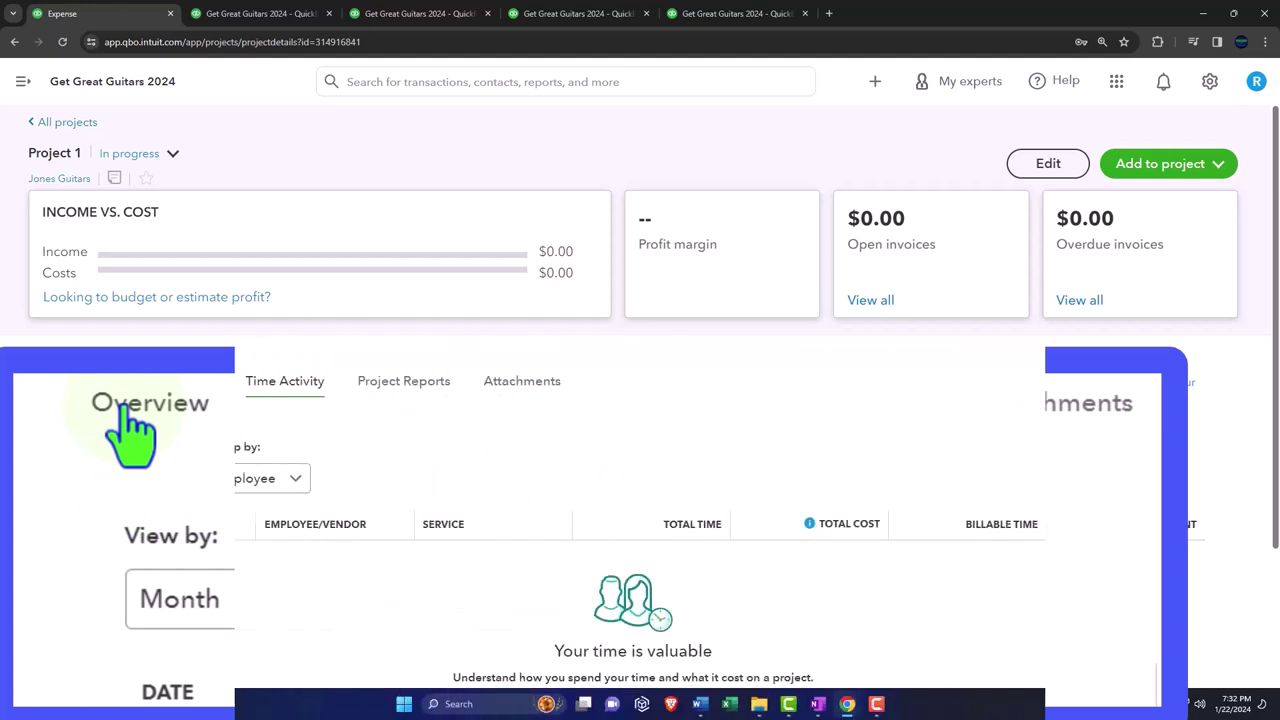
# - Review Project 1's Overview, Transactions, Time Activity, Project Reports and Attachments, then open the In progress status list
pyautogui.click(70, 381)
pyautogui.scroll(-2, 60, 395)
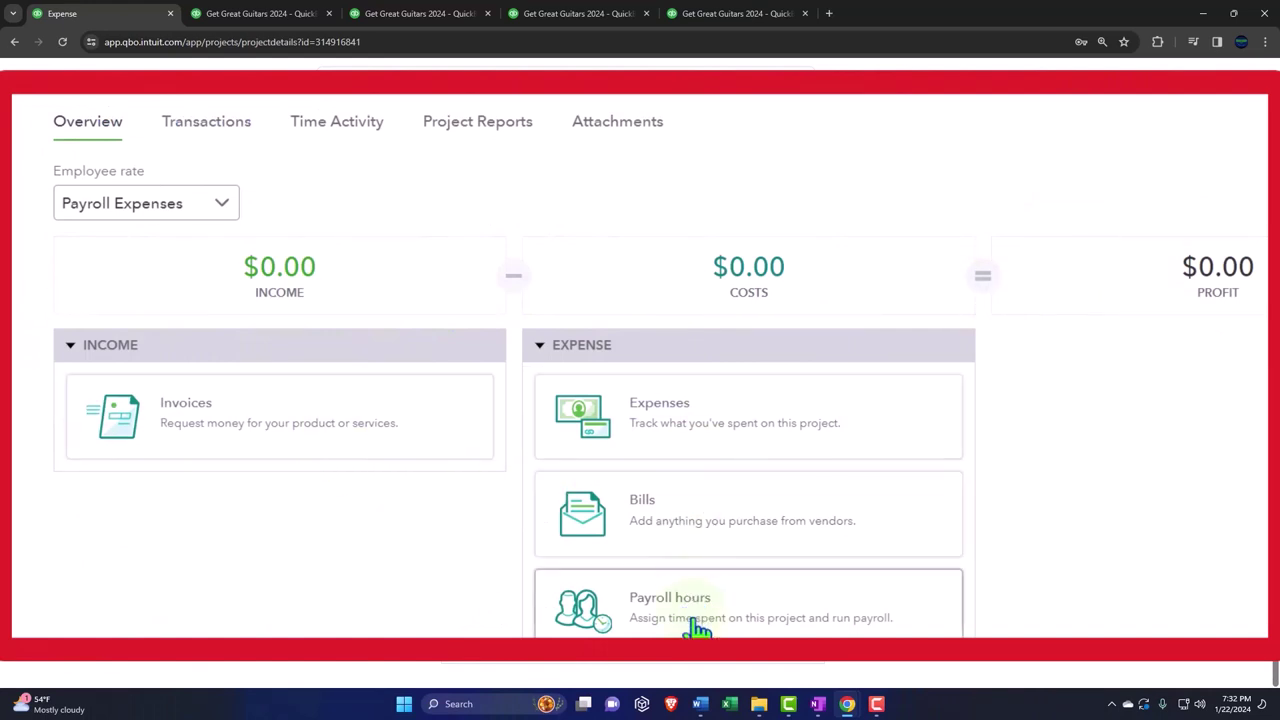
pyautogui.click(206, 121)
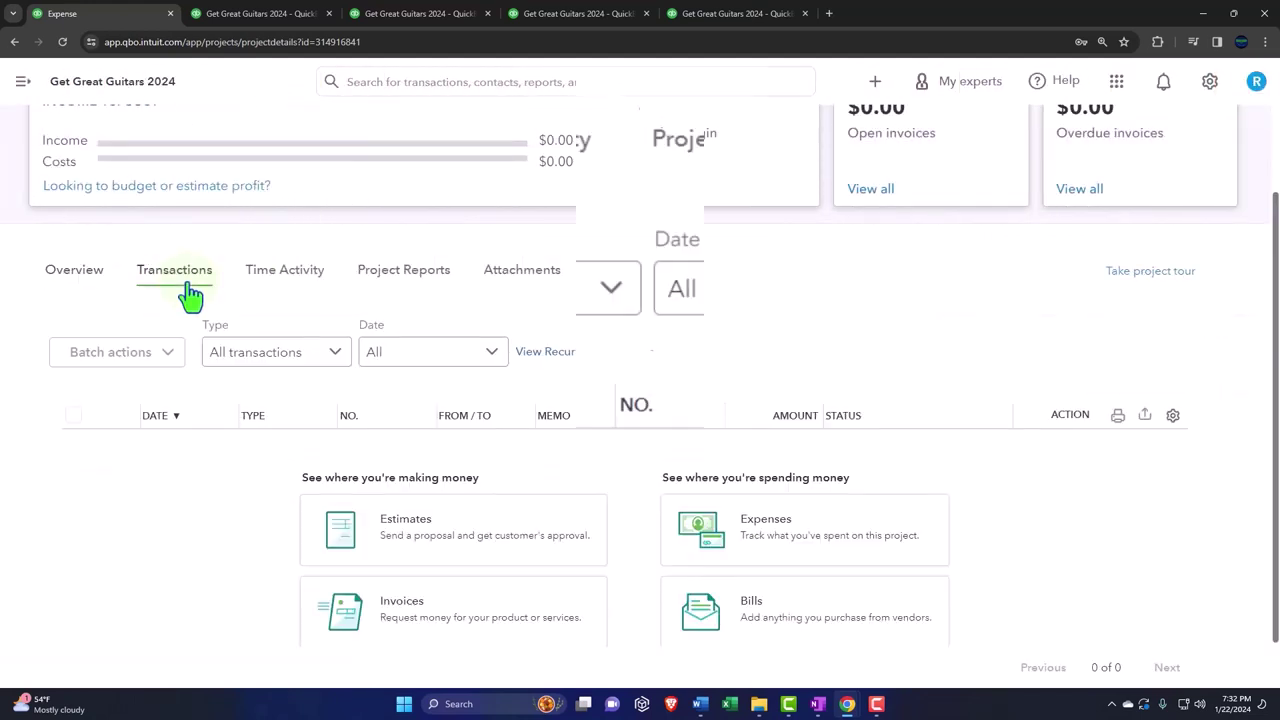
pyautogui.click(284, 278)
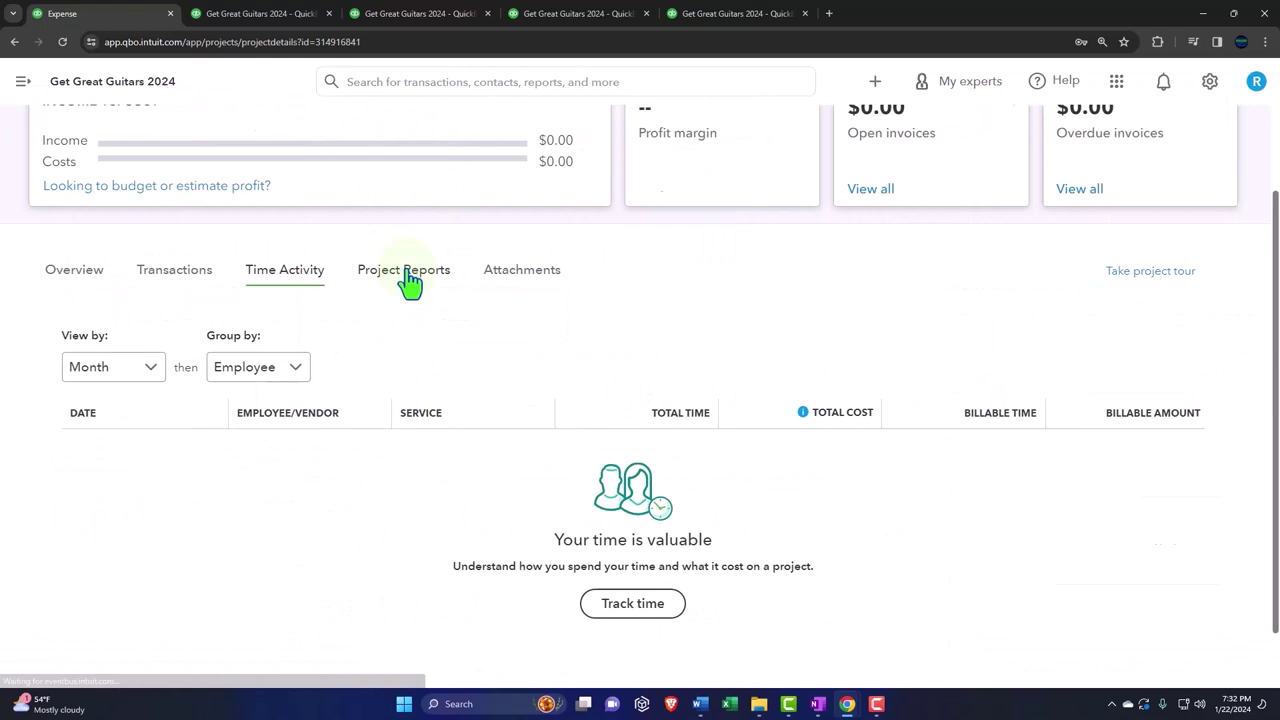
pyautogui.click(405, 278)
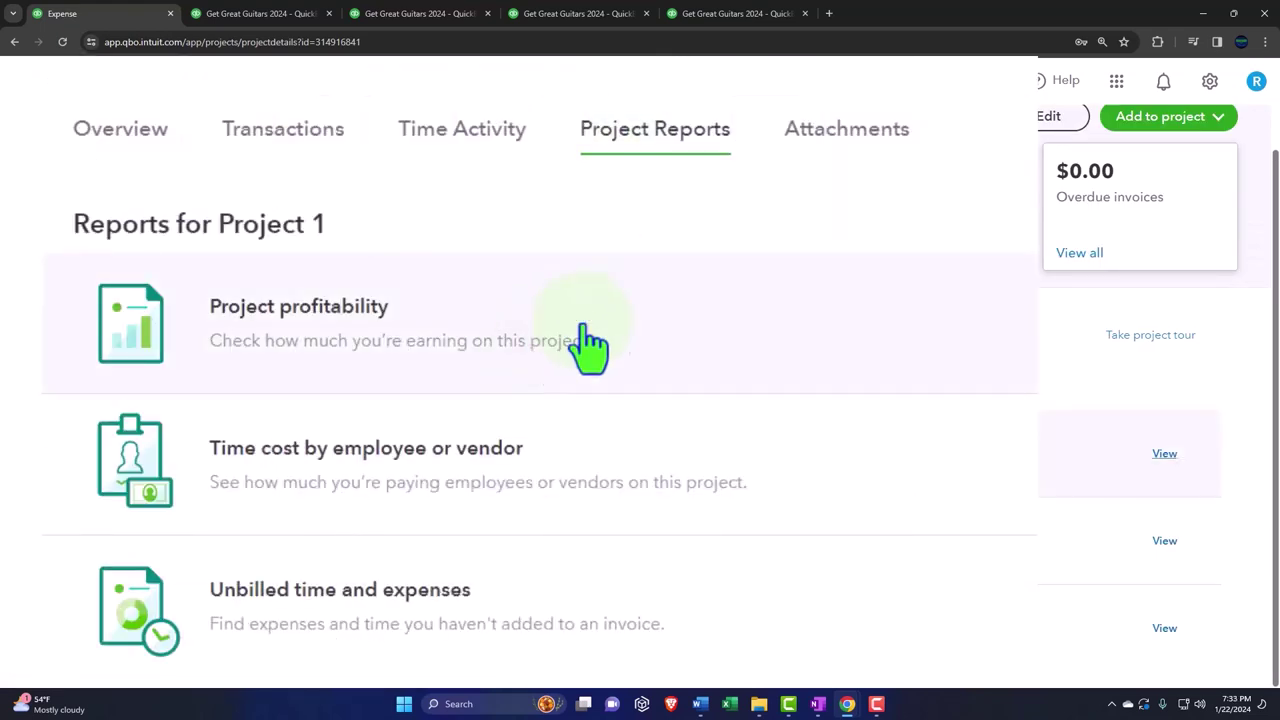
pyautogui.click(846, 128)
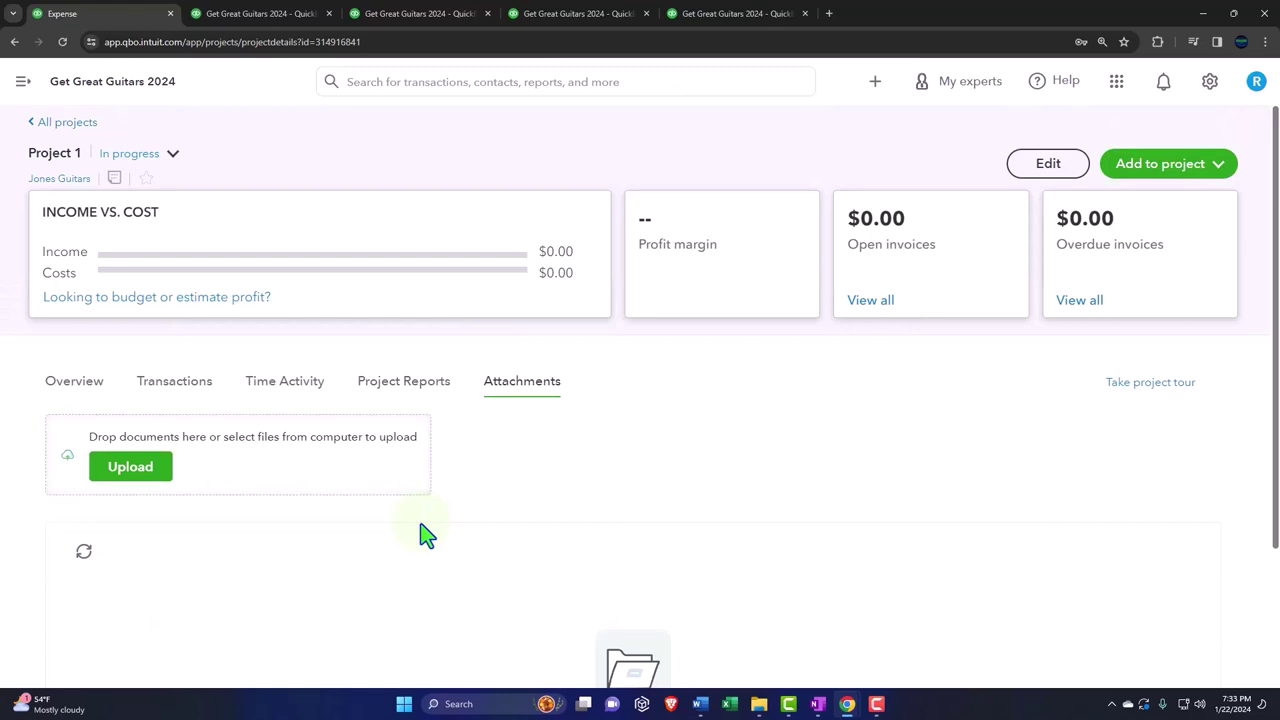
pyautogui.click(172, 153)
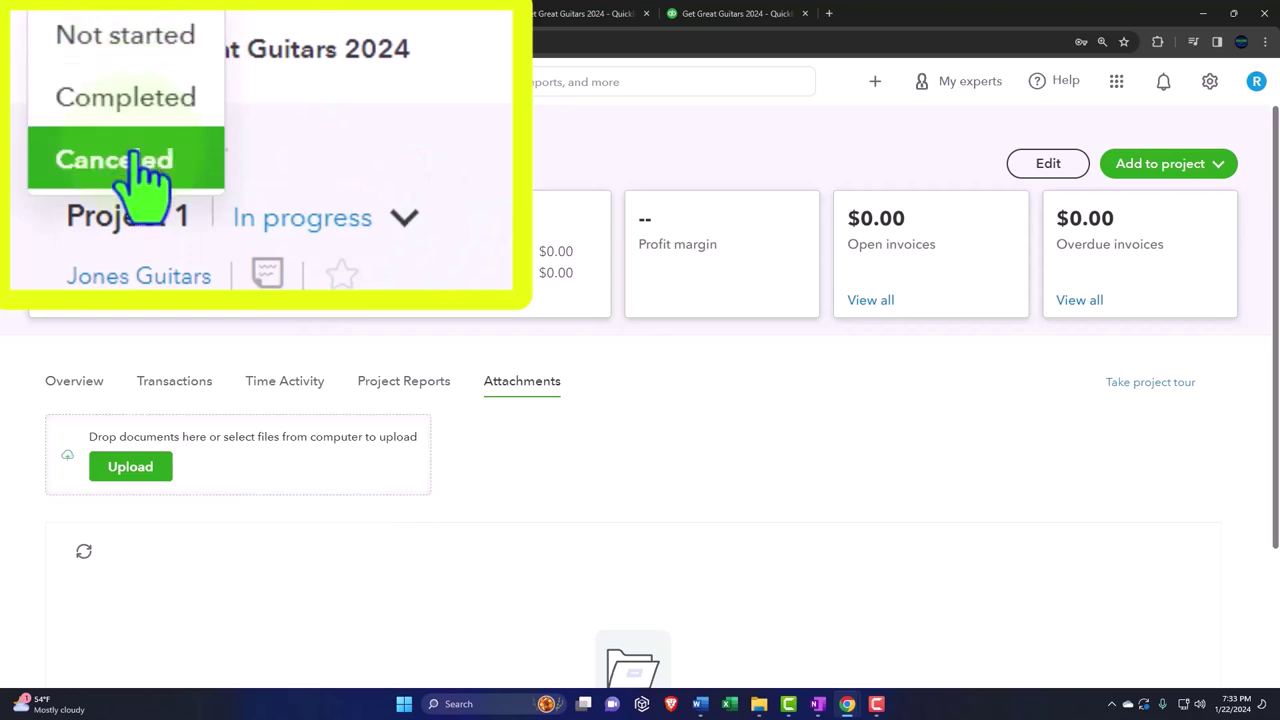
pyautogui.click(288, 222)
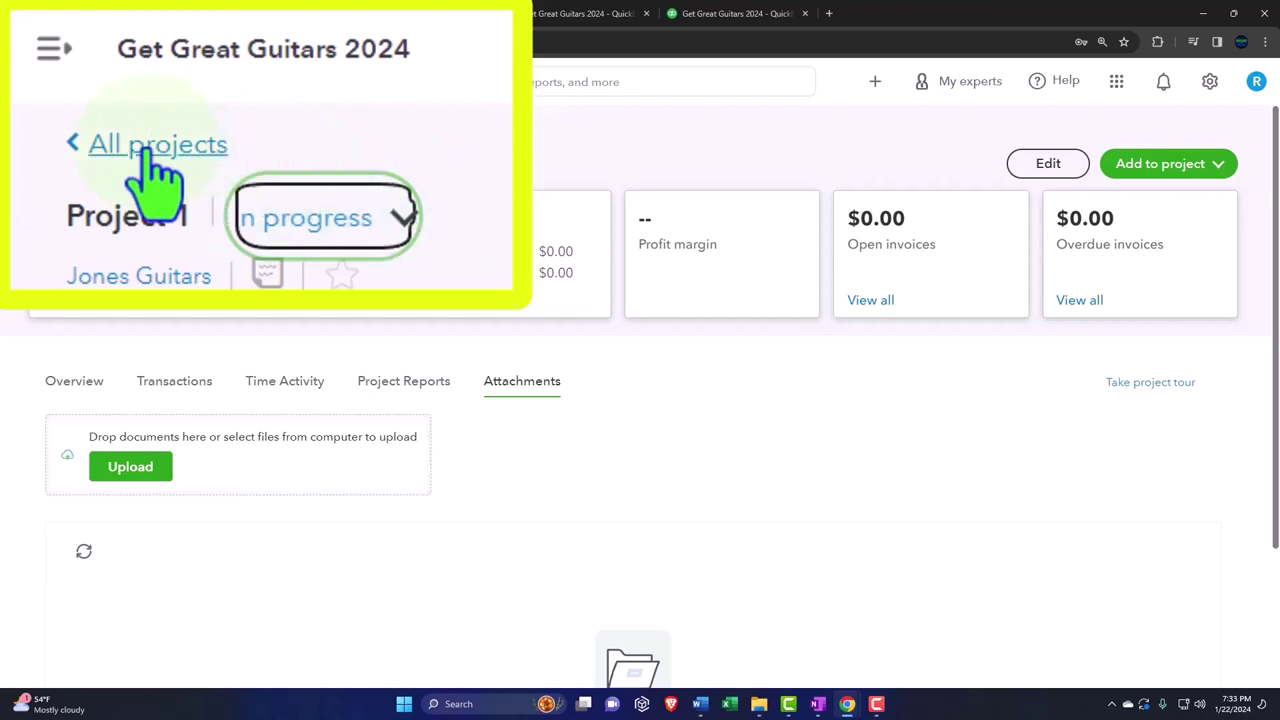
pyautogui.click(48, 126)
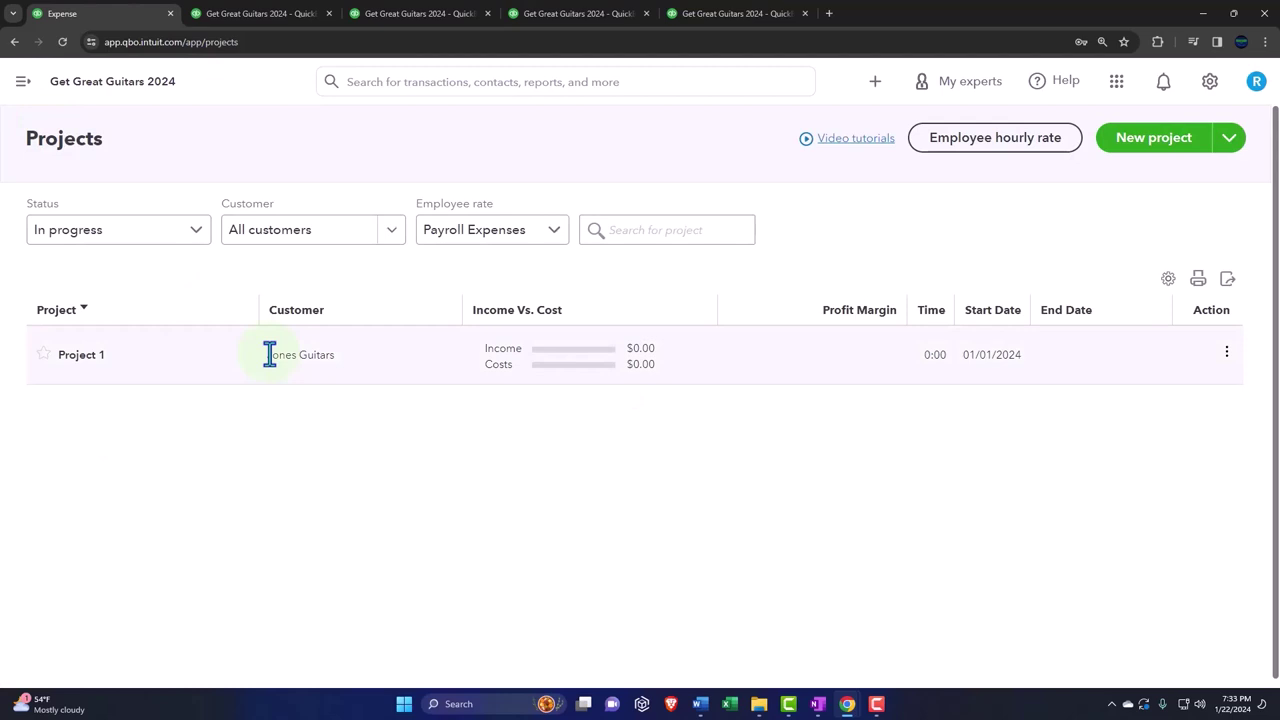
pyautogui.click(25, 84)
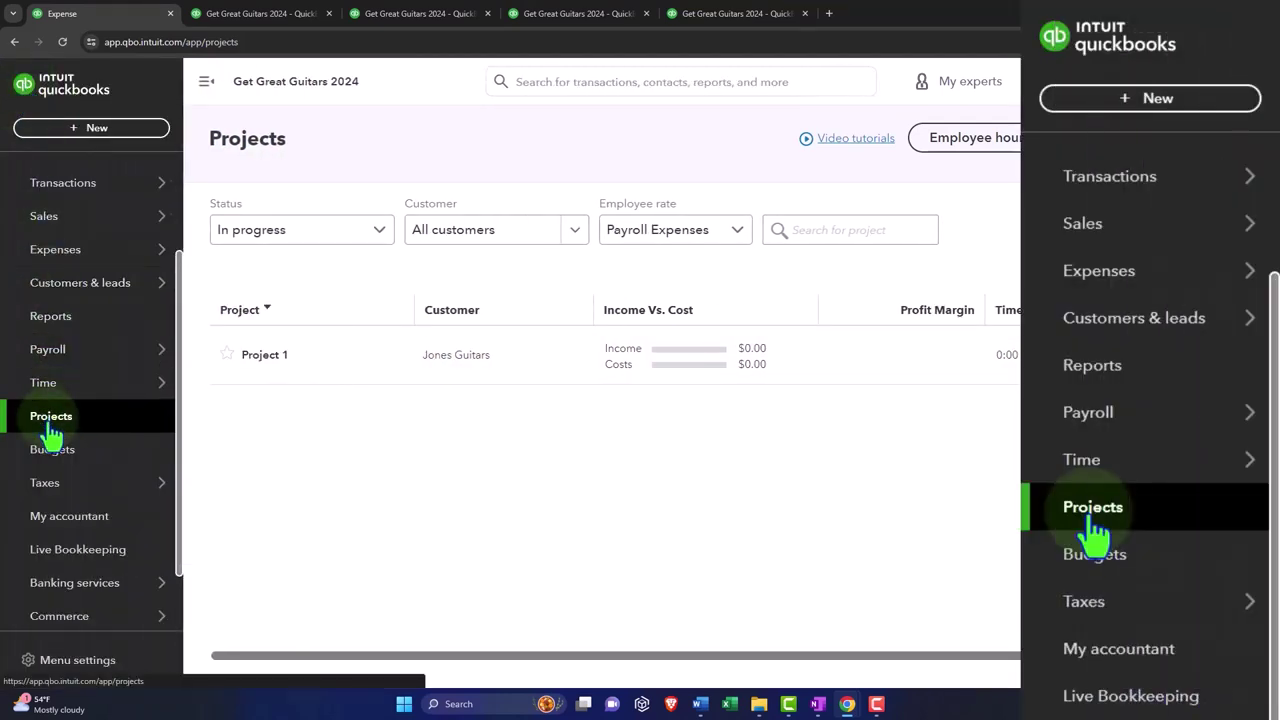
pyautogui.click(206, 81)
pyautogui.click(195, 232)
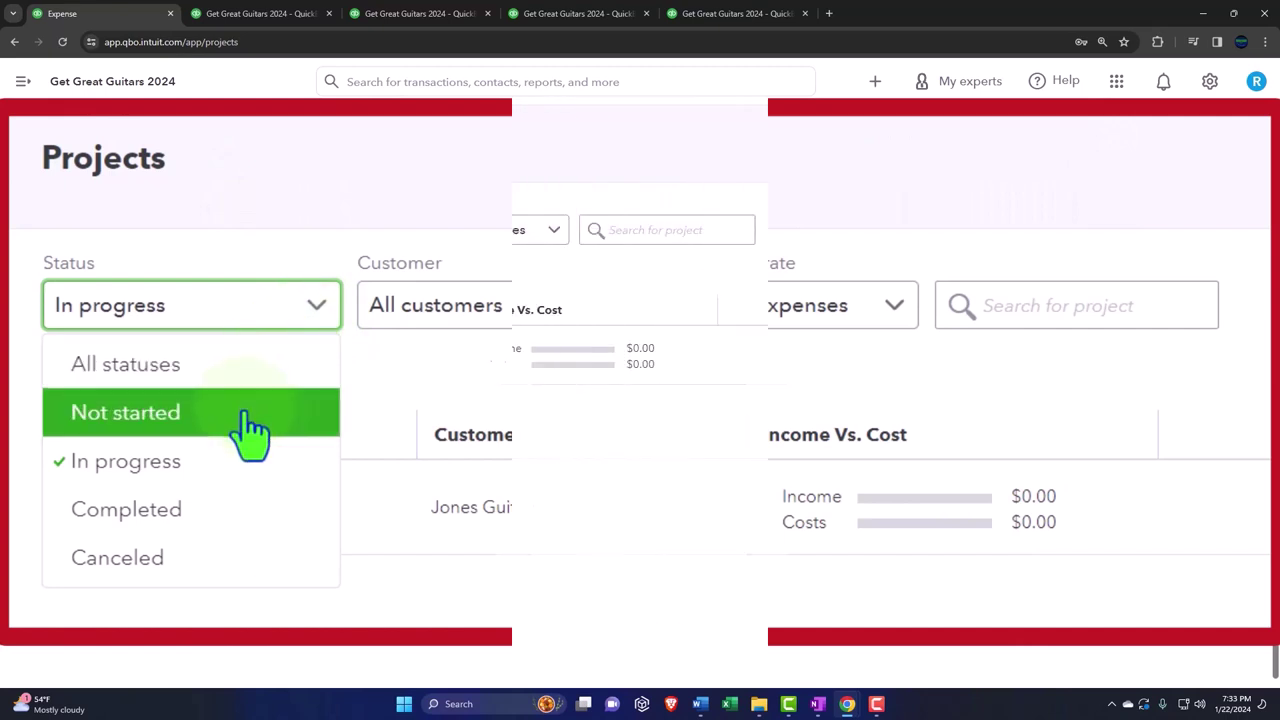
pyautogui.click(190, 558)
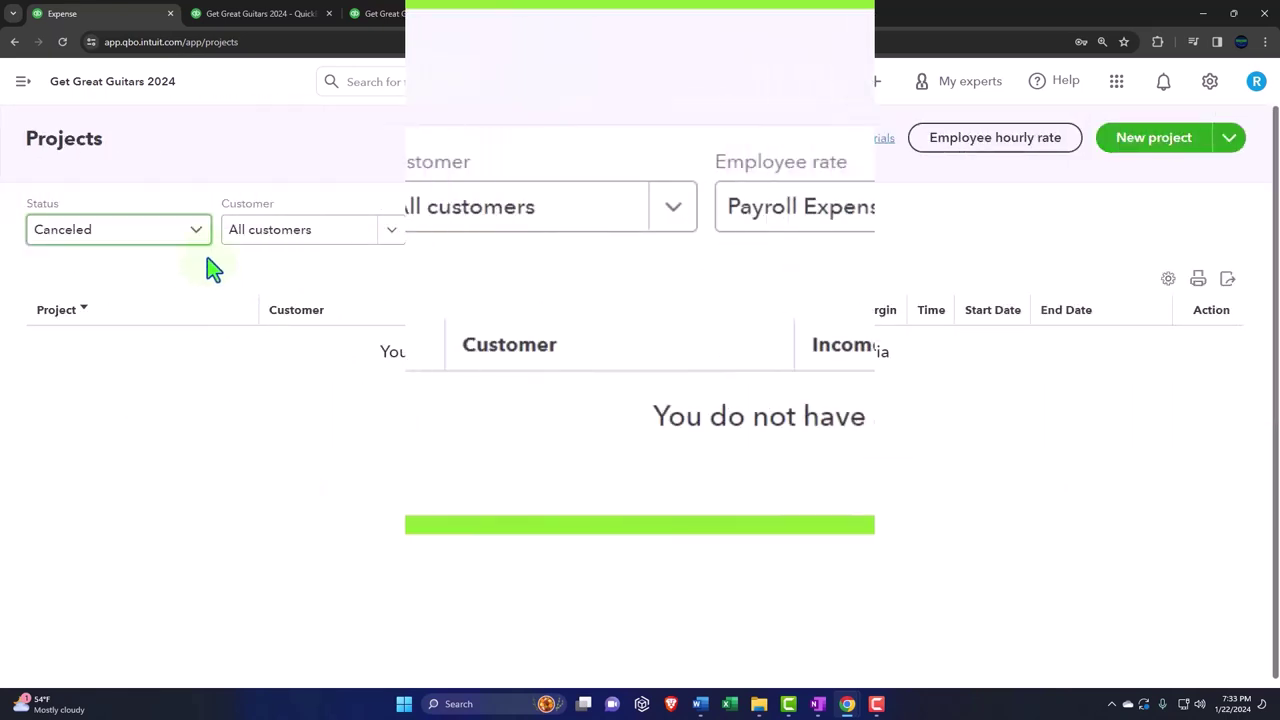
pyautogui.click(197, 230)
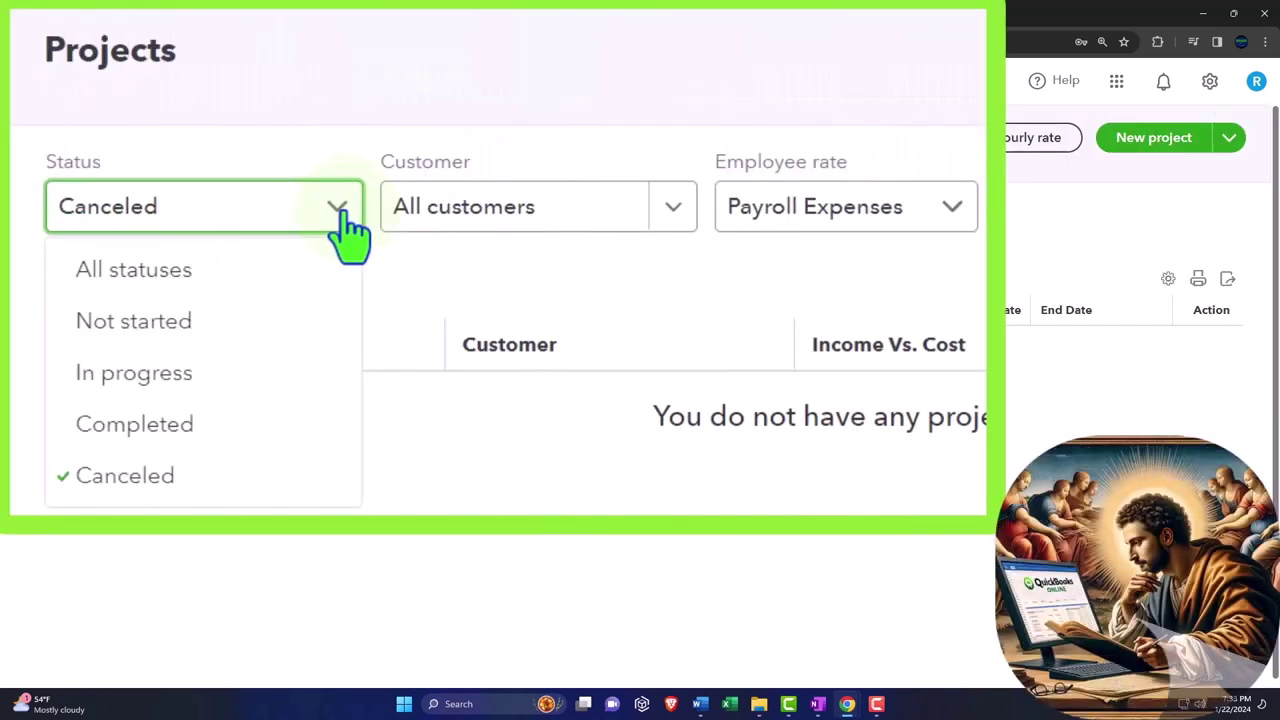
pyautogui.click(255, 376)
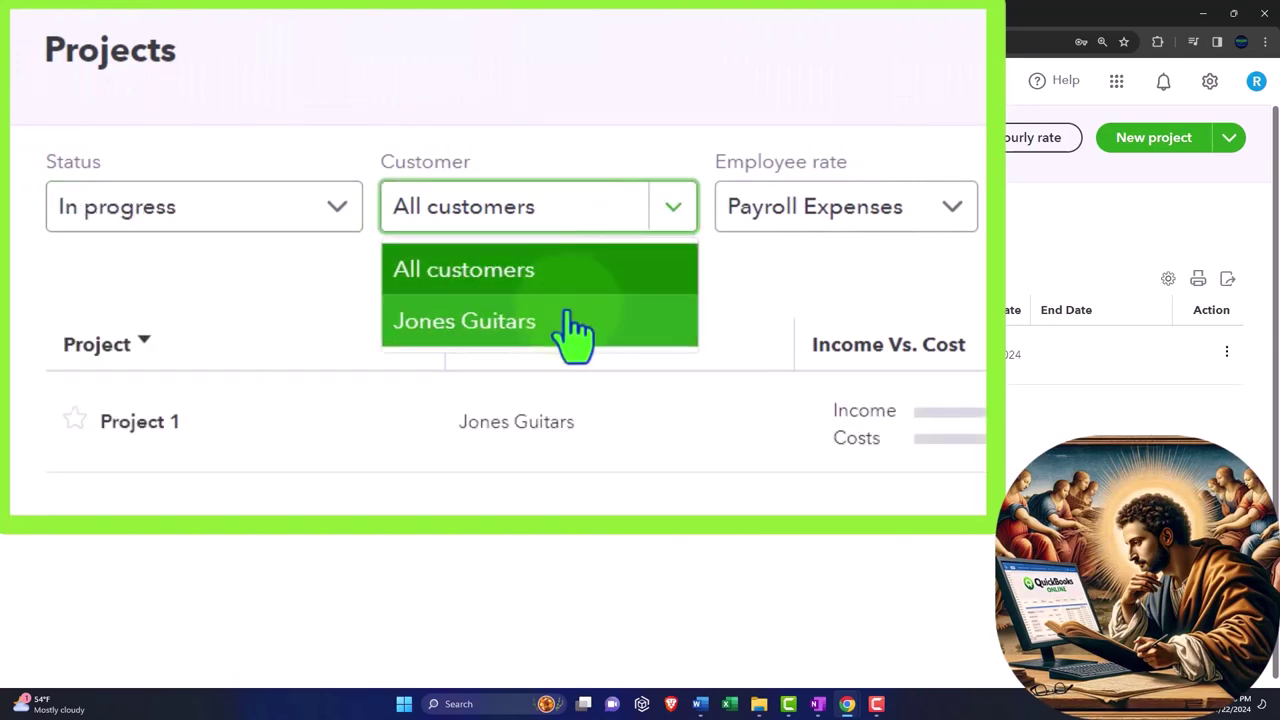
pyautogui.click(950, 215)
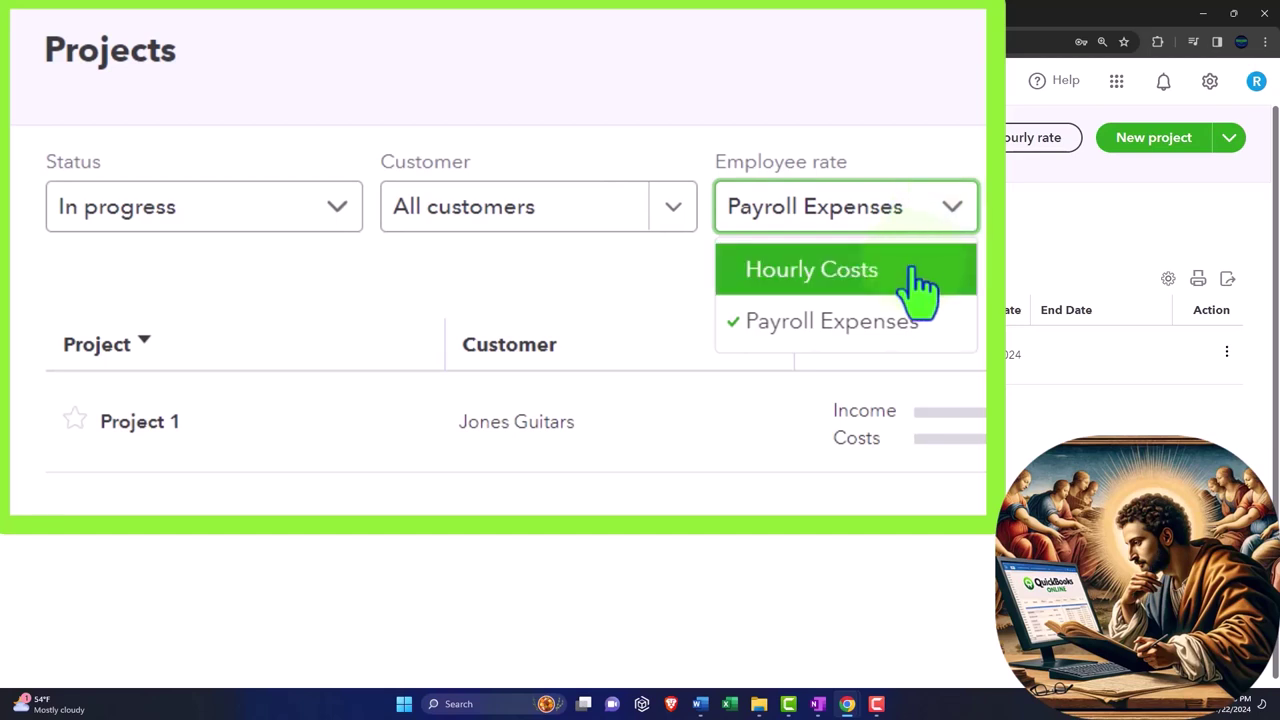
pyautogui.click(470, 545)
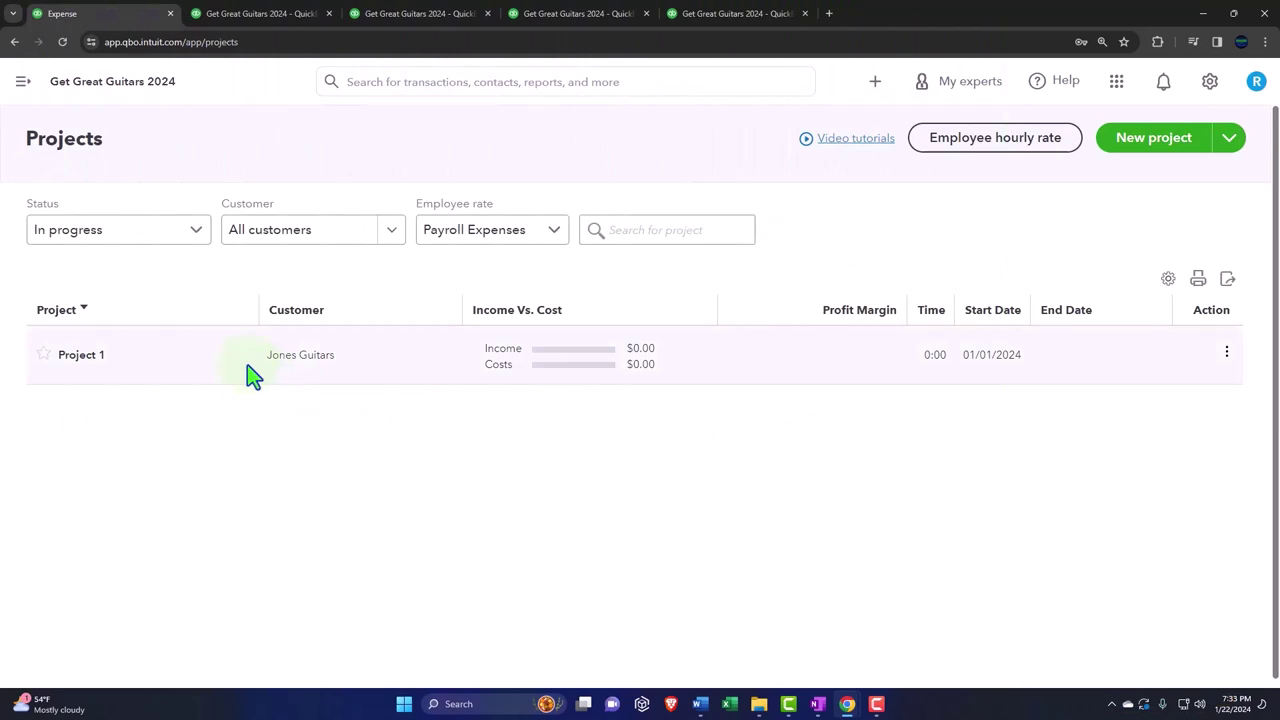
pyautogui.click(252, 375)
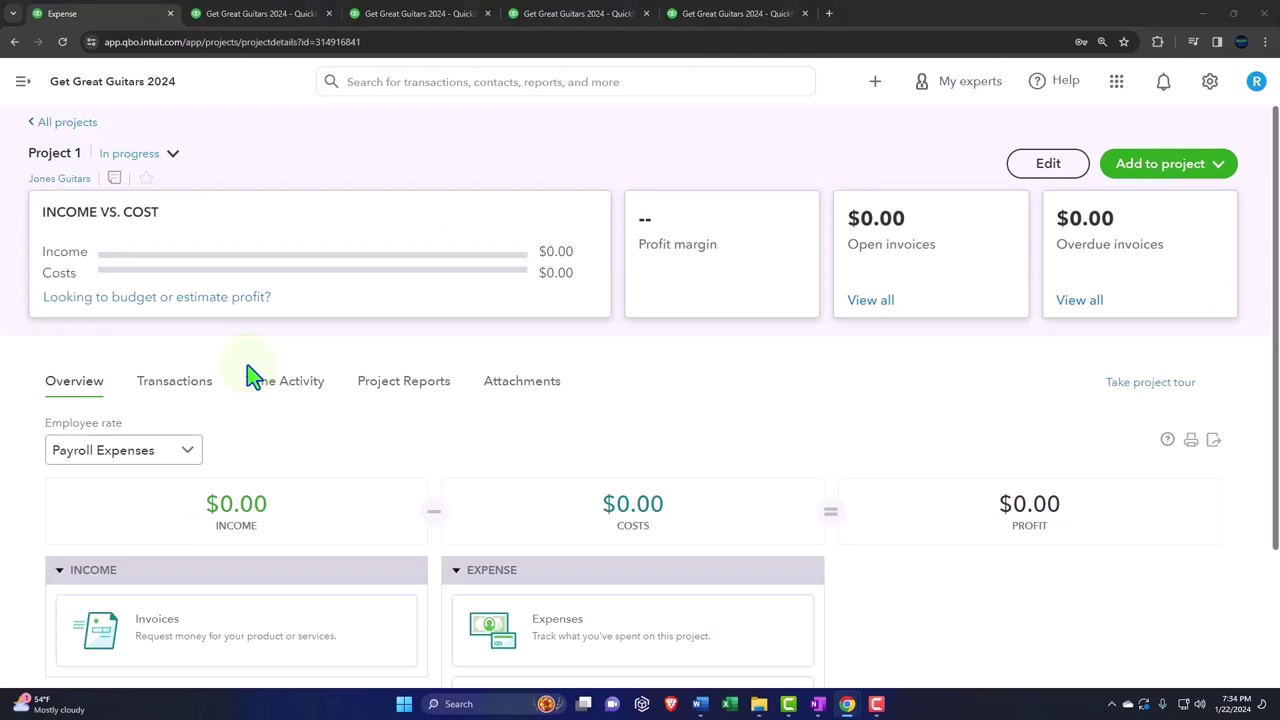
pyautogui.click(38, 122)
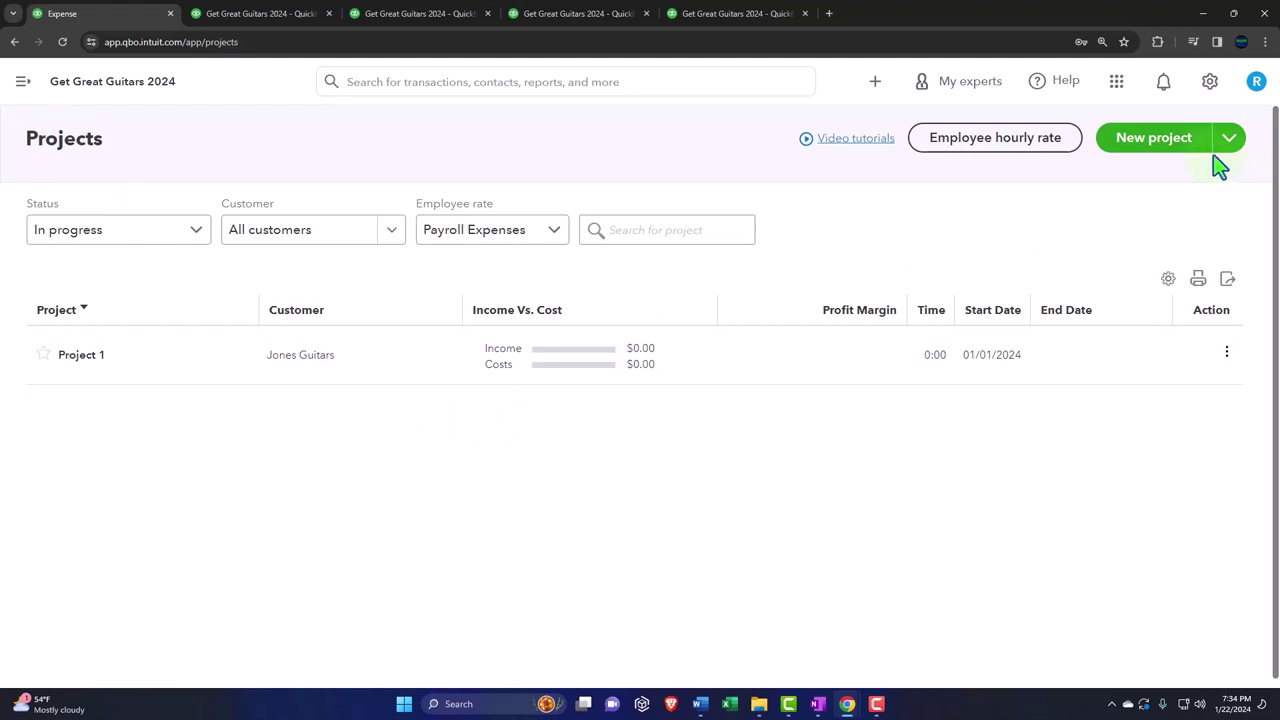
# - Create and save Project 2 for Sam The Guitar Man, starting 01/01/2024, In progress
pyautogui.click(1180, 150)
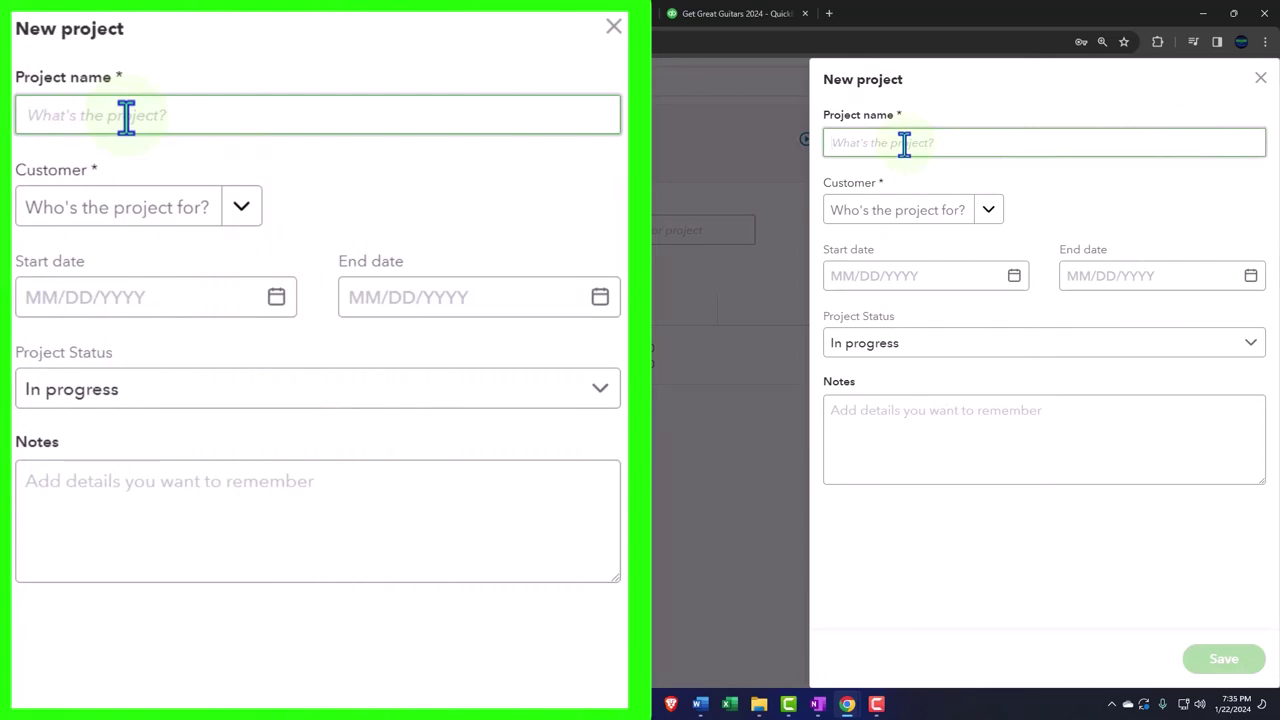
pyautogui.write('Proje')
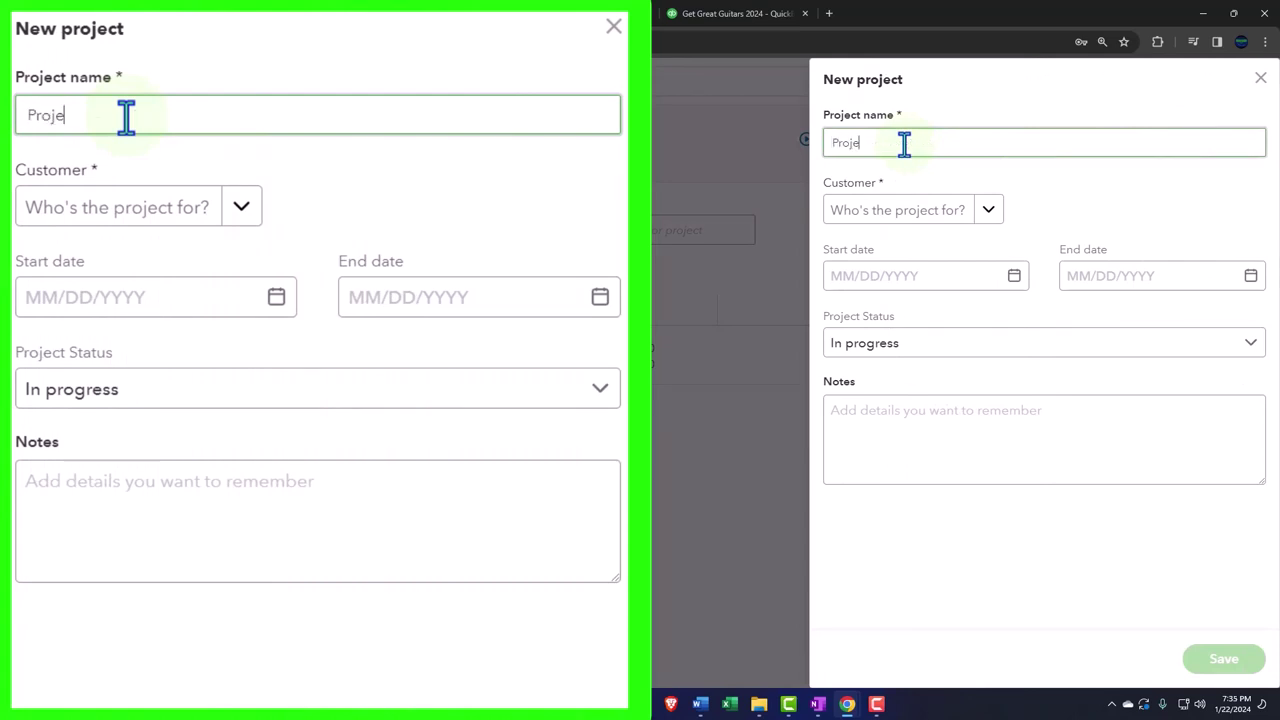
pyautogui.write('ct 2')
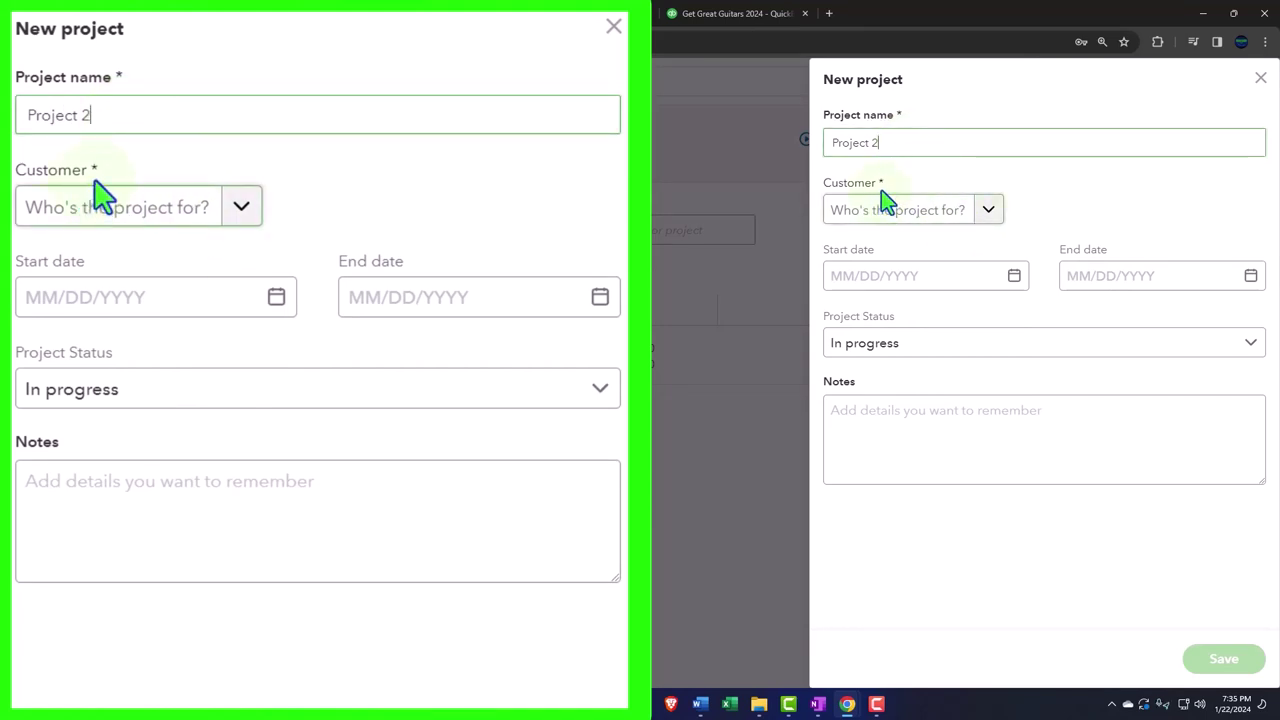
pyautogui.click(988, 210)
pyautogui.scroll(-4, 1013, 420)
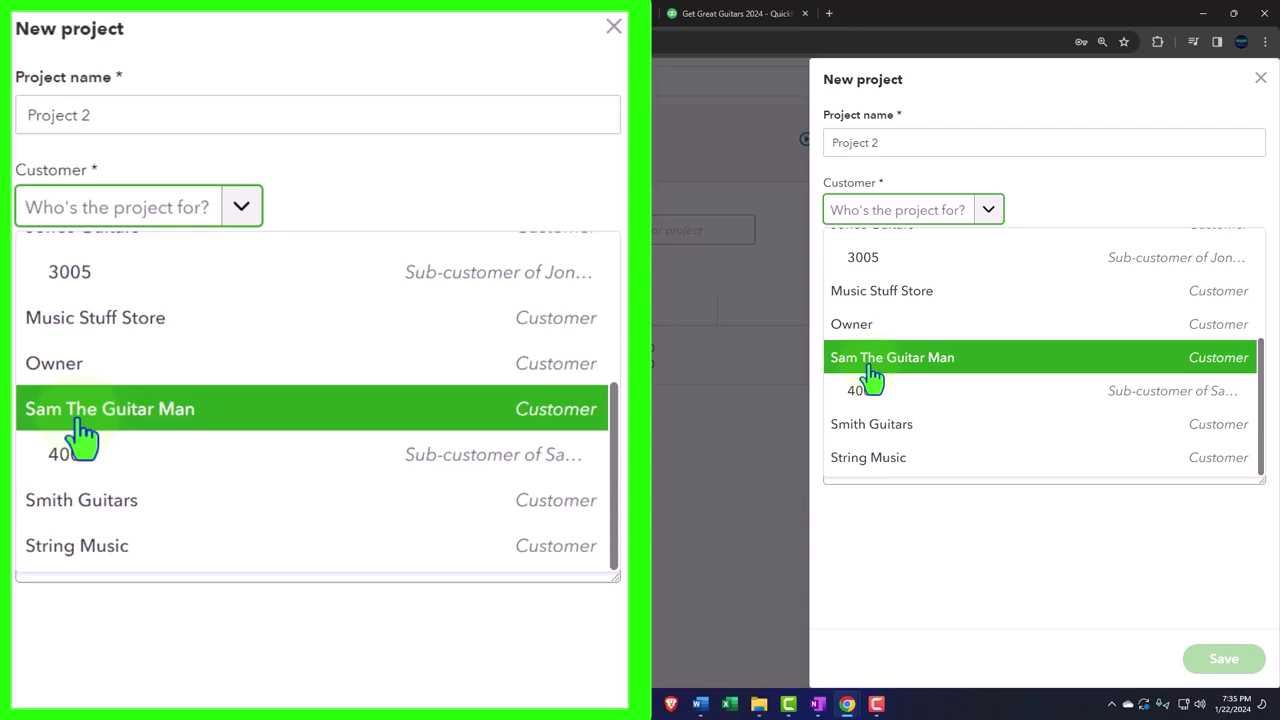
pyautogui.click(80, 432)
pyautogui.click(275, 298)
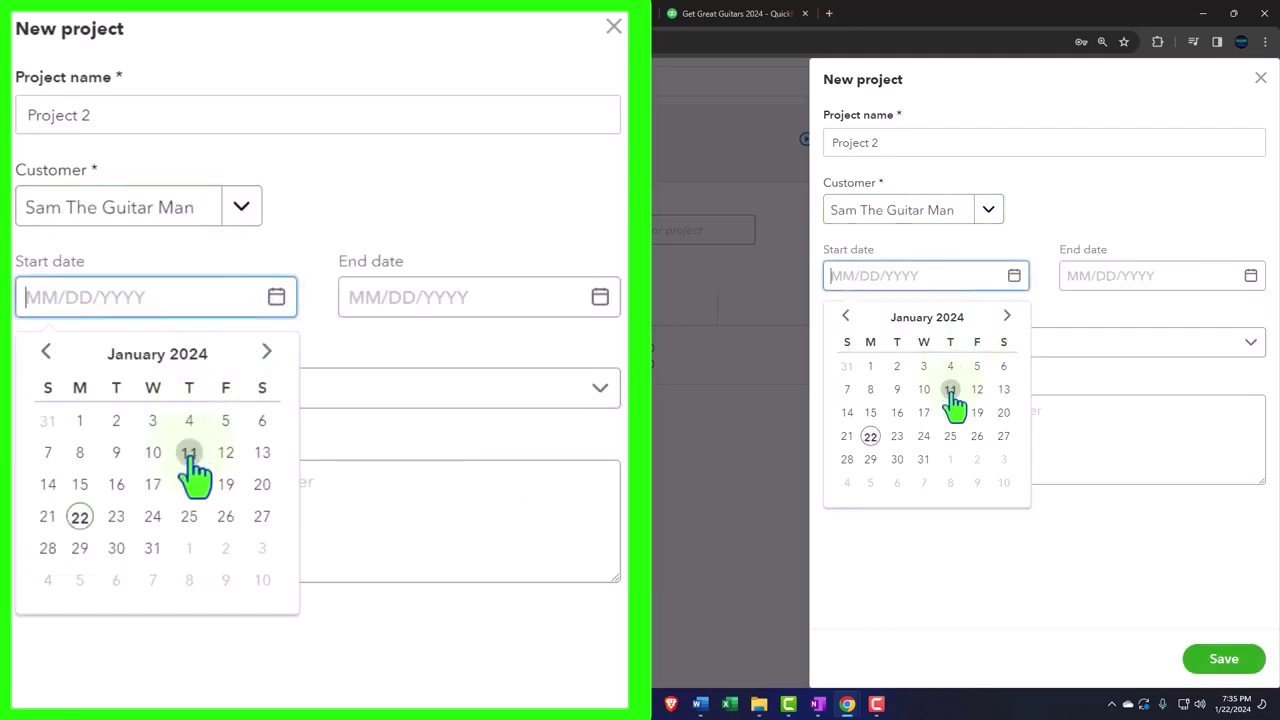
pyautogui.click(80, 421)
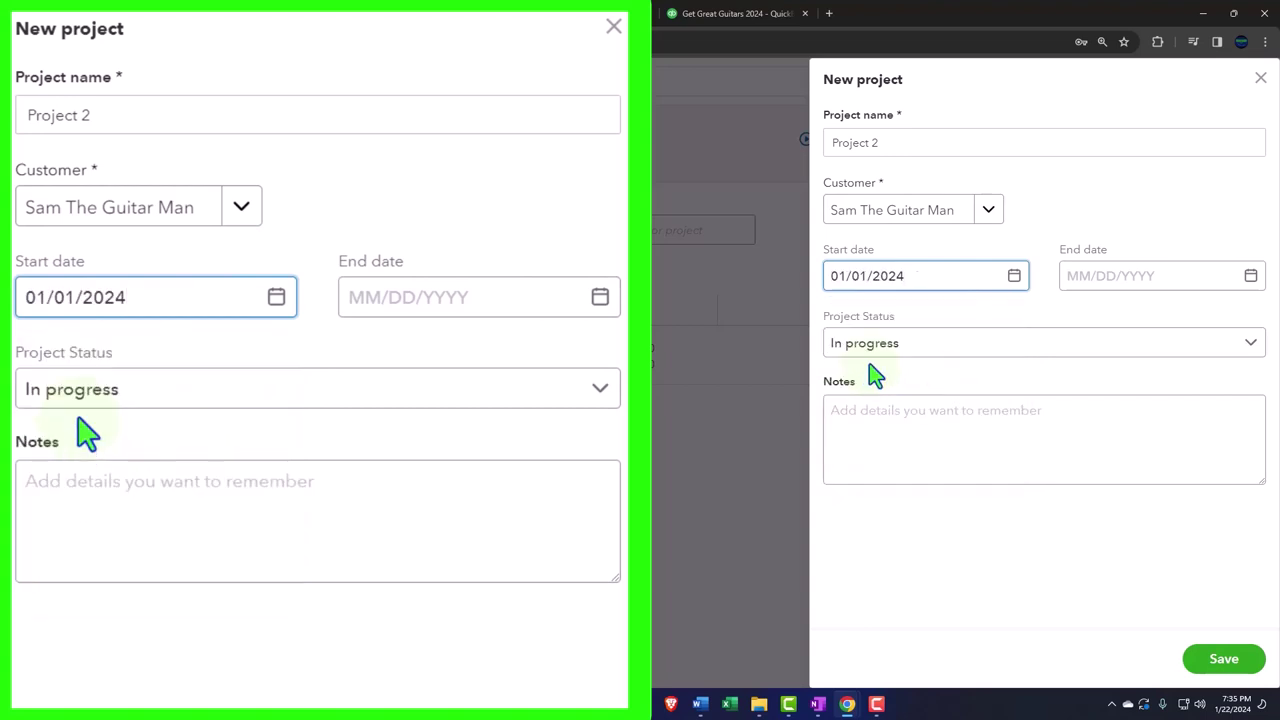
pyautogui.click(915, 346)
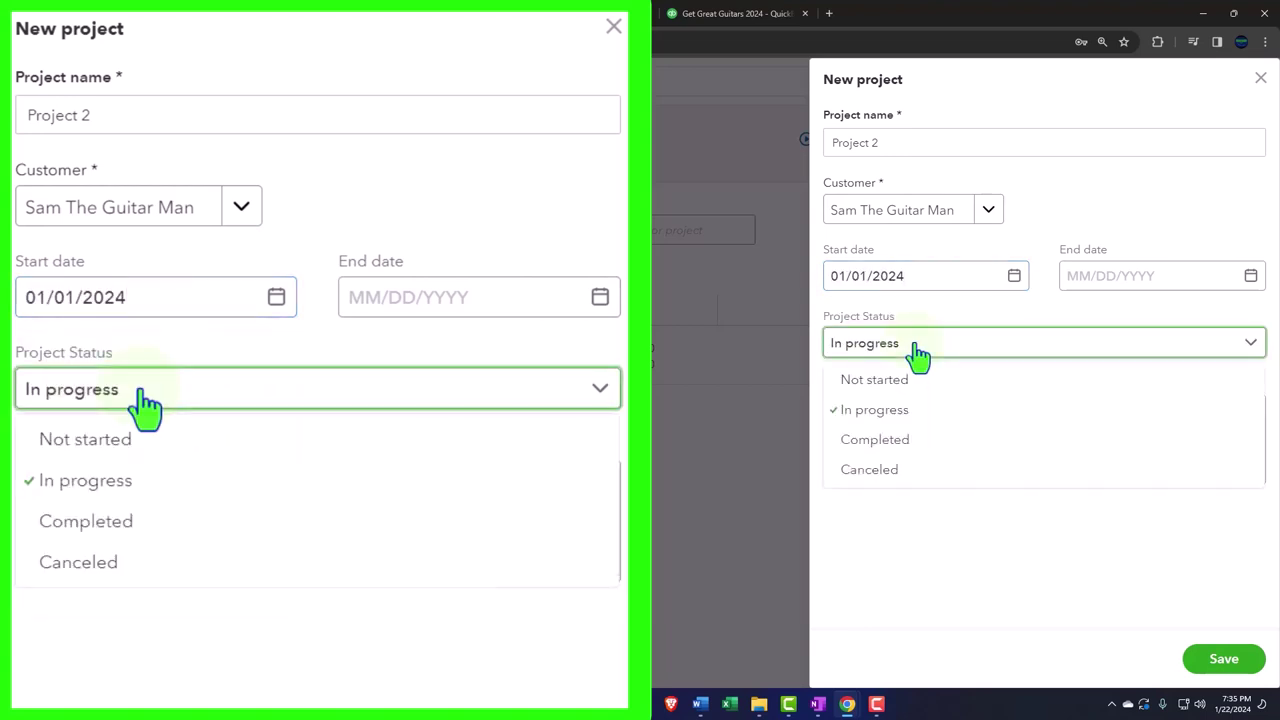
pyautogui.click(915, 350)
pyautogui.click(1228, 666)
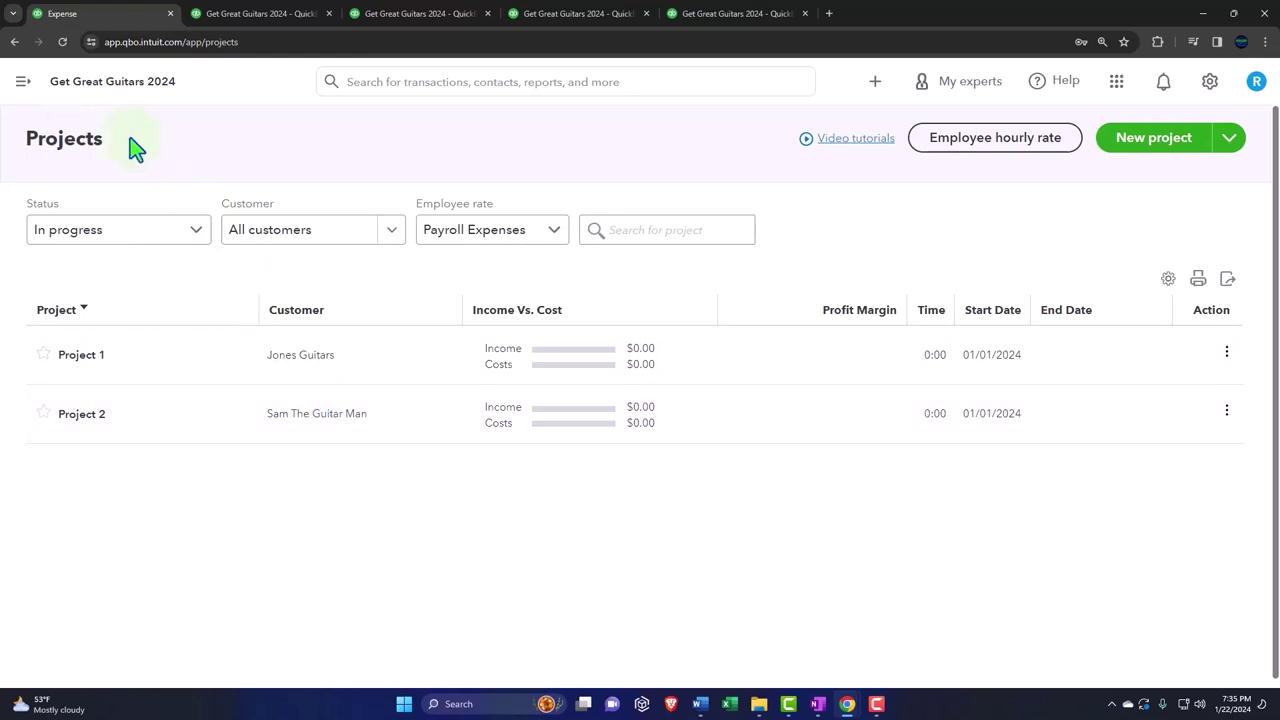
pyautogui.click(22, 81)
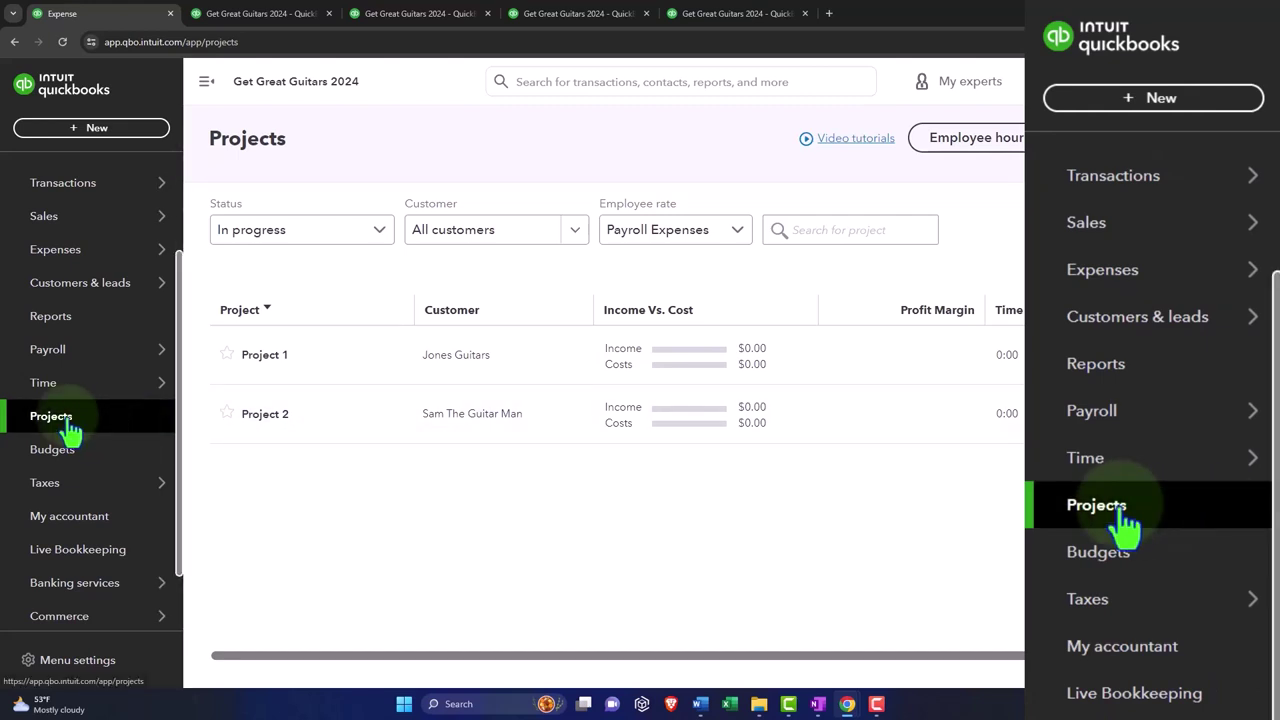
# - Open Sales > Customers and scroll the list showing projects nested under their customers
pyautogui.click(60, 226)
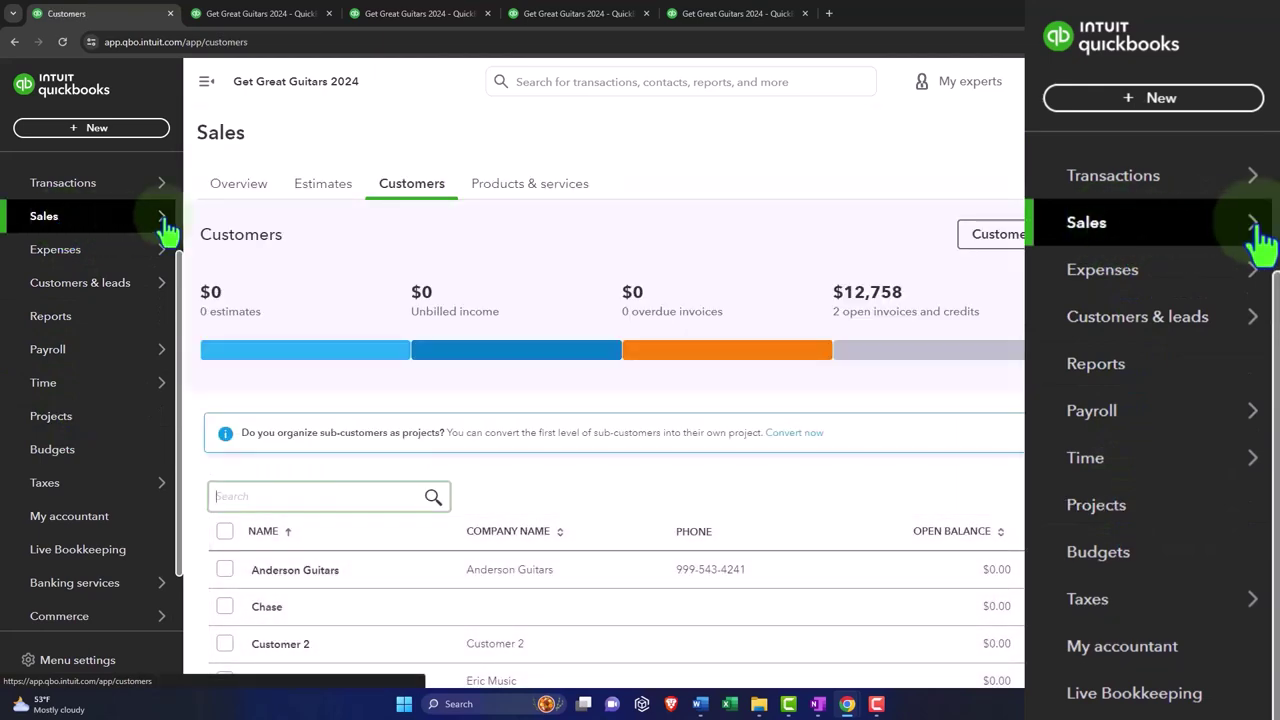
pyautogui.click(206, 82)
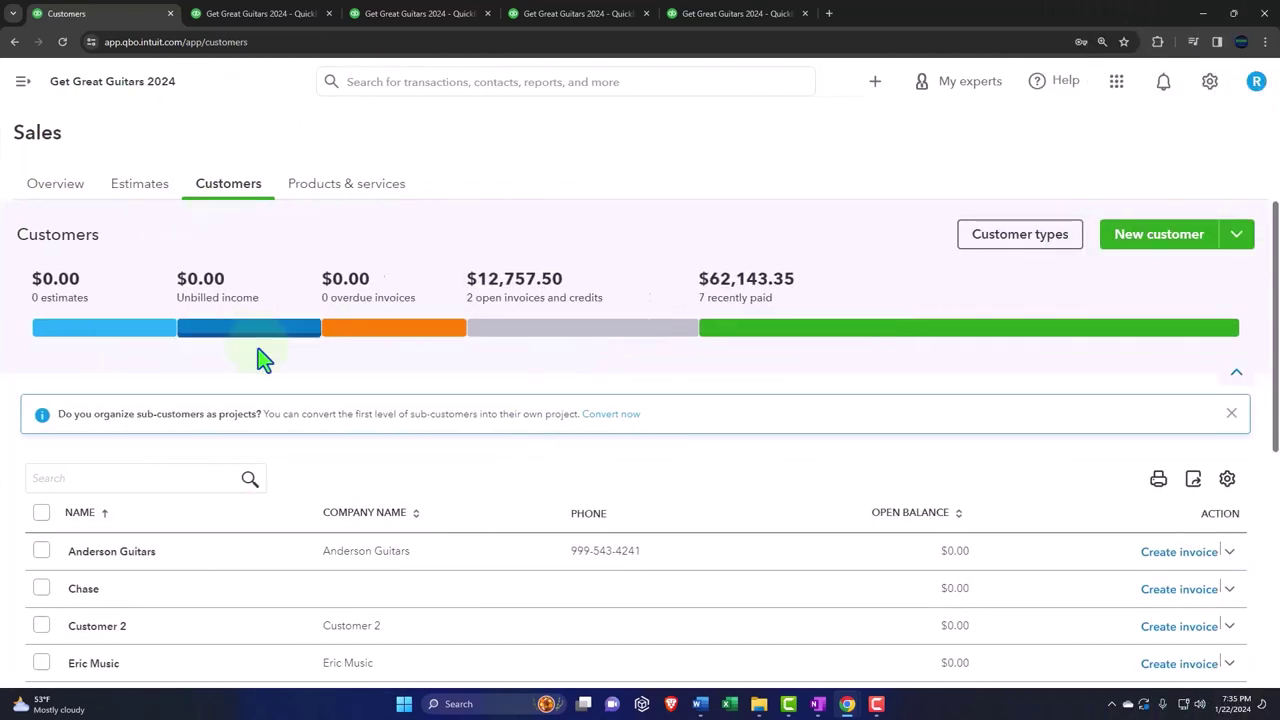
pyautogui.scroll(-5, 258, 348)
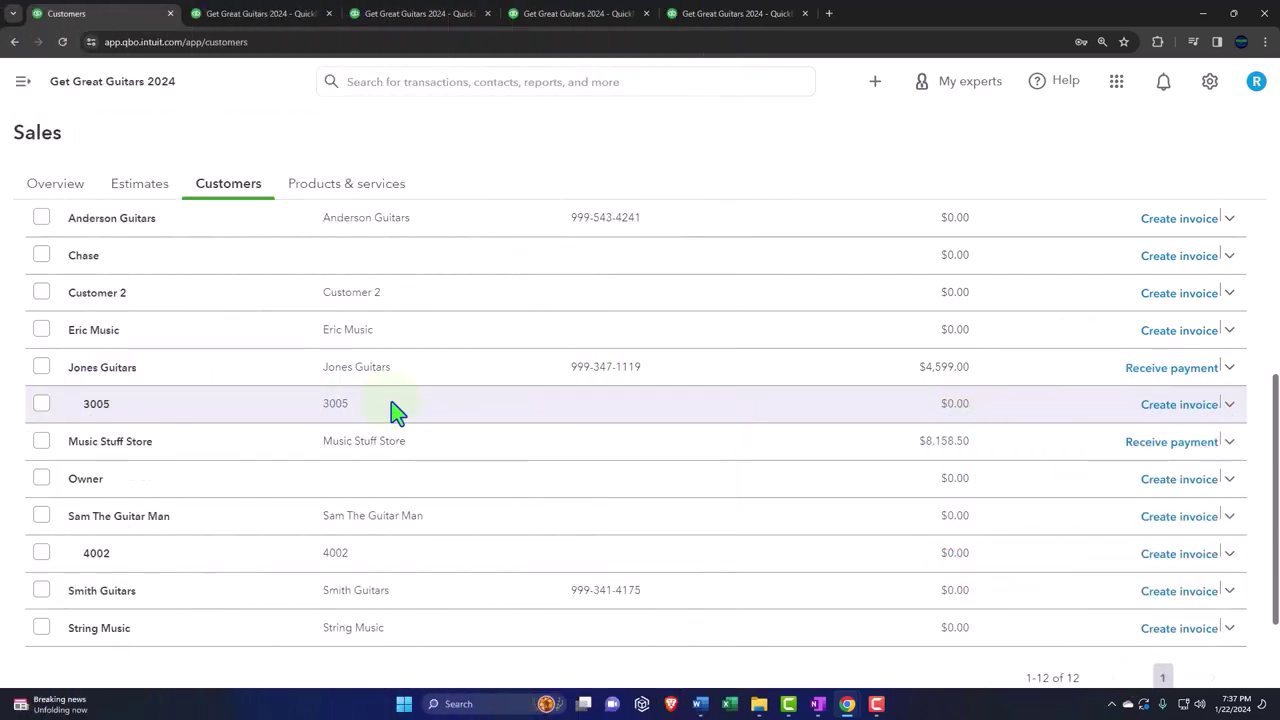
# - Show the Trial Balance zoomed in and scrolled down to its $277,796.85 totals
pyautogui.click(598, 12)
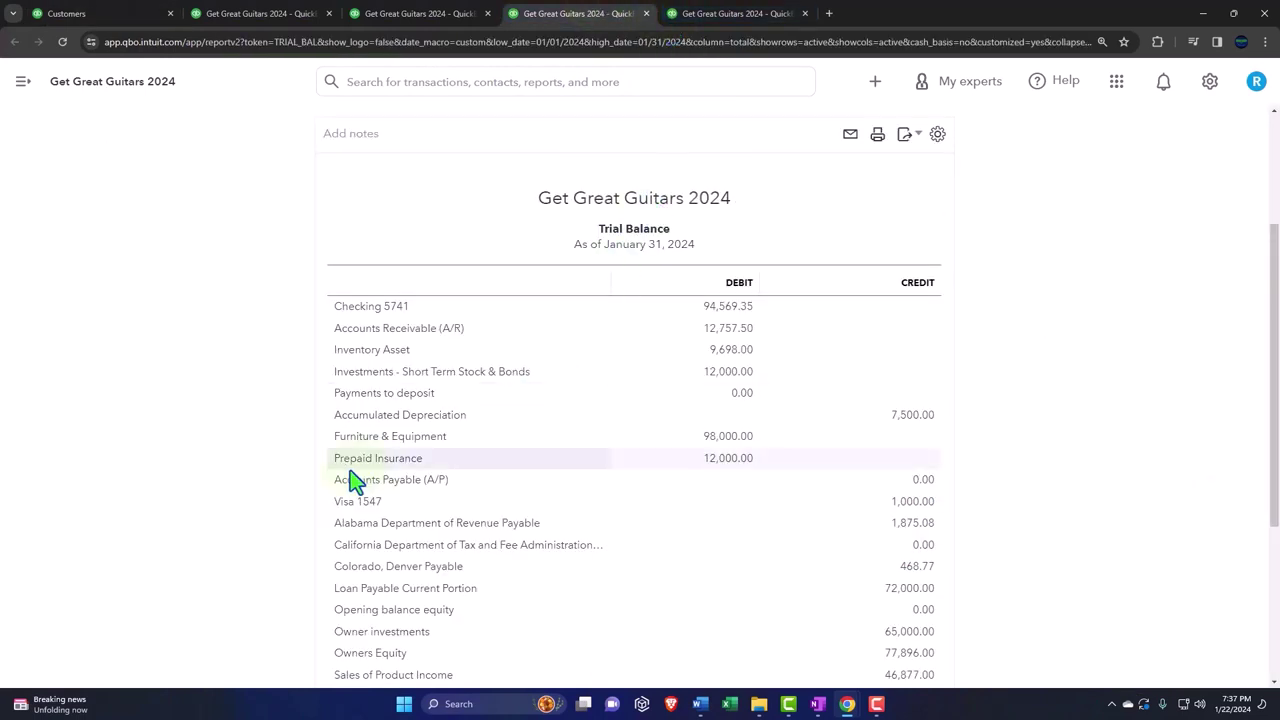
pyautogui.hotkey('ctrl', '+')
pyautogui.hotkey('ctrl', '+')
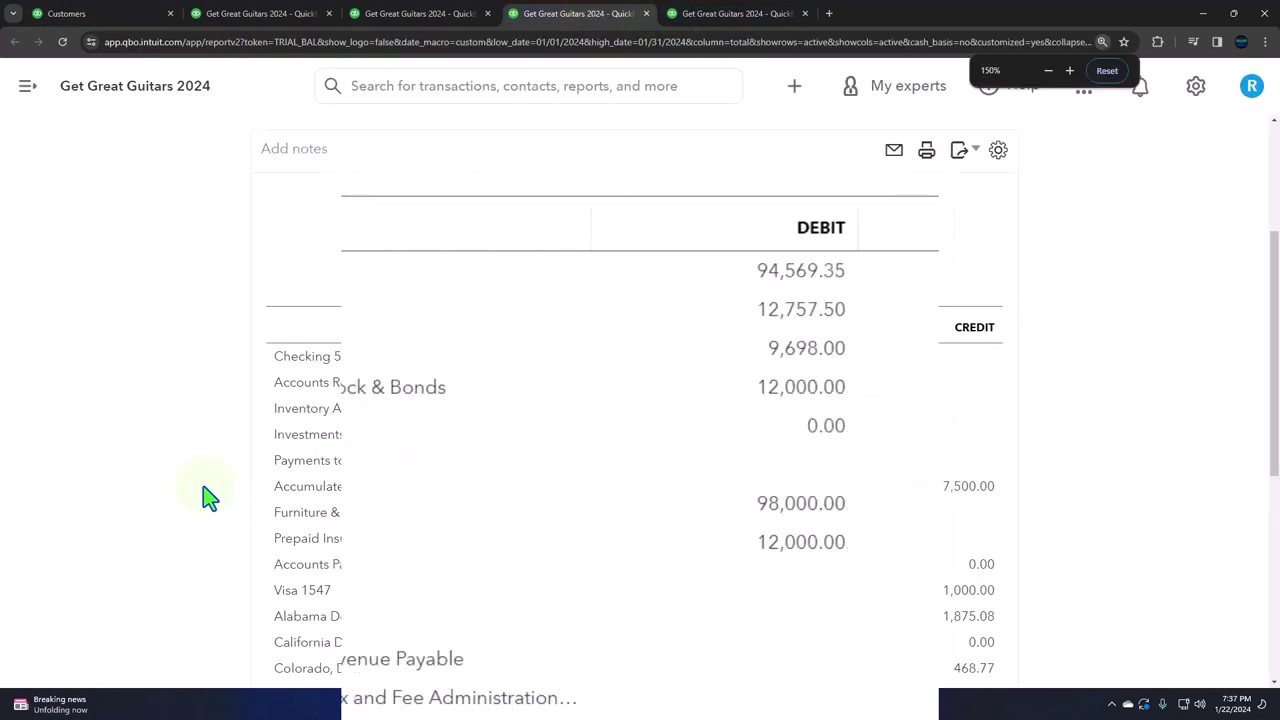
pyautogui.scroll(-5, 3, 487)
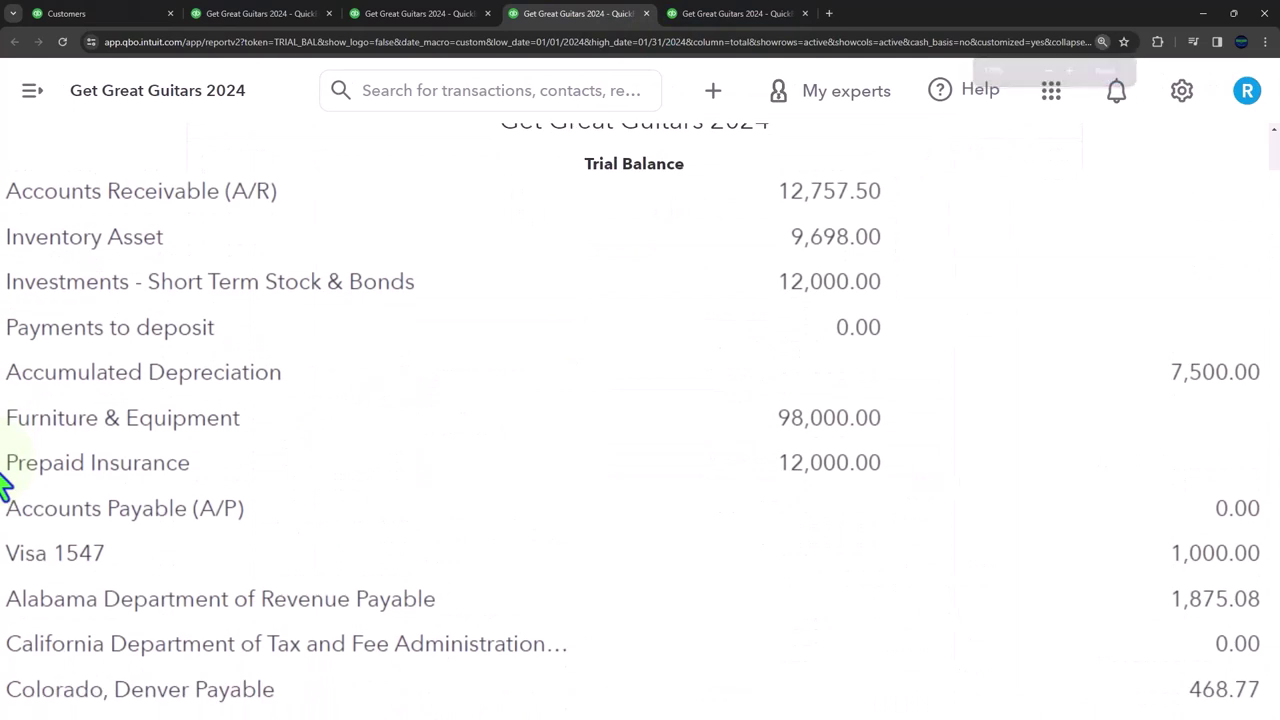
pyautogui.scroll(-3, 3, 487)
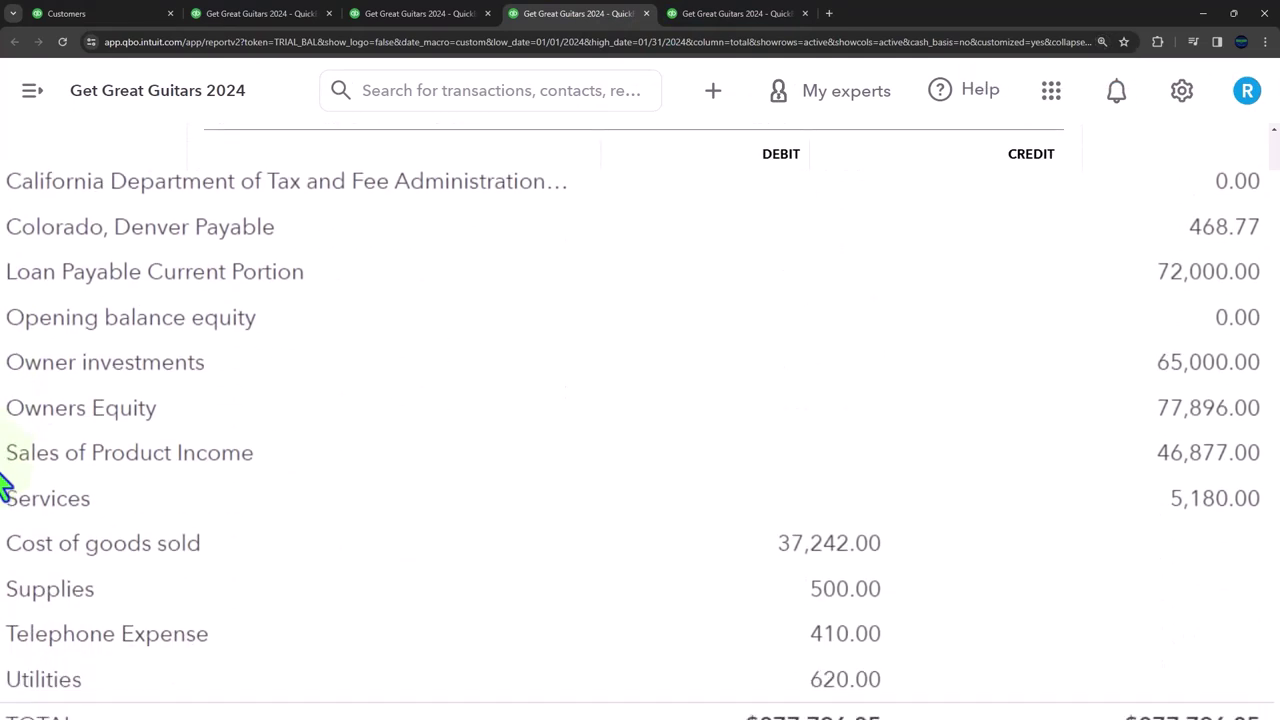